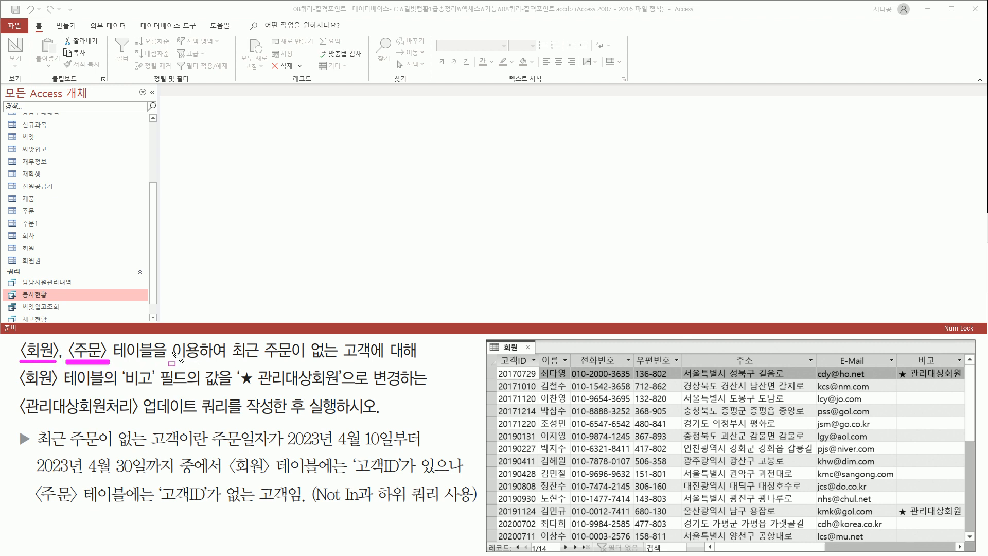
left_click_drag(218, 372, 368, 361)
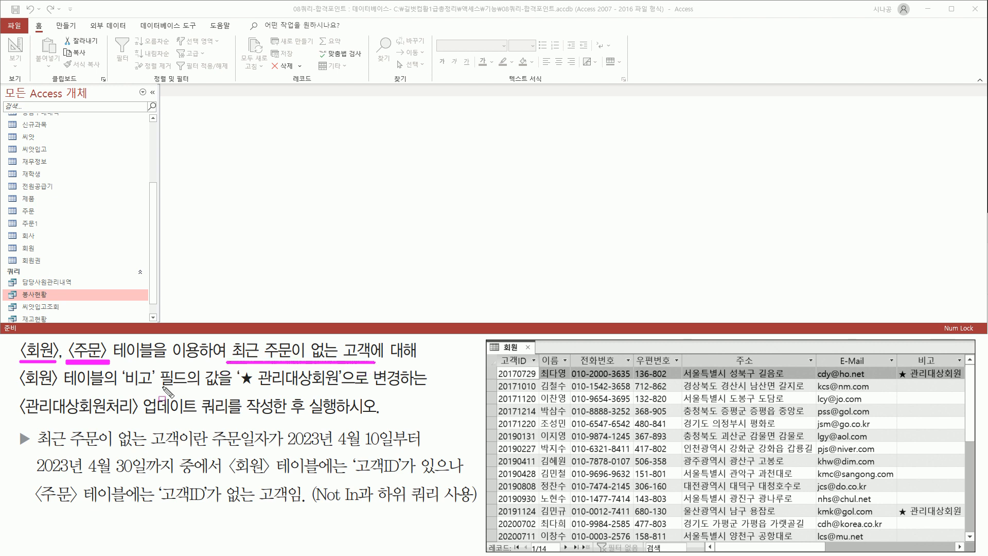
mouse_move(23, 390)
left_mouse_down()
mouse_move(110, 390)
mouse_move(108, 368)
mouse_move(189, 394)
left_mouse_up()
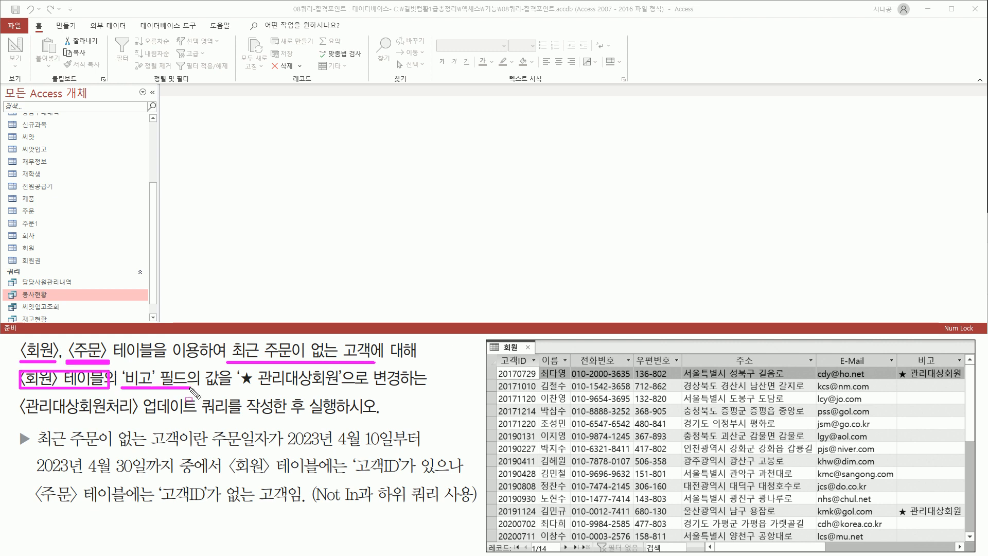
left_click_drag(236, 390, 337, 391)
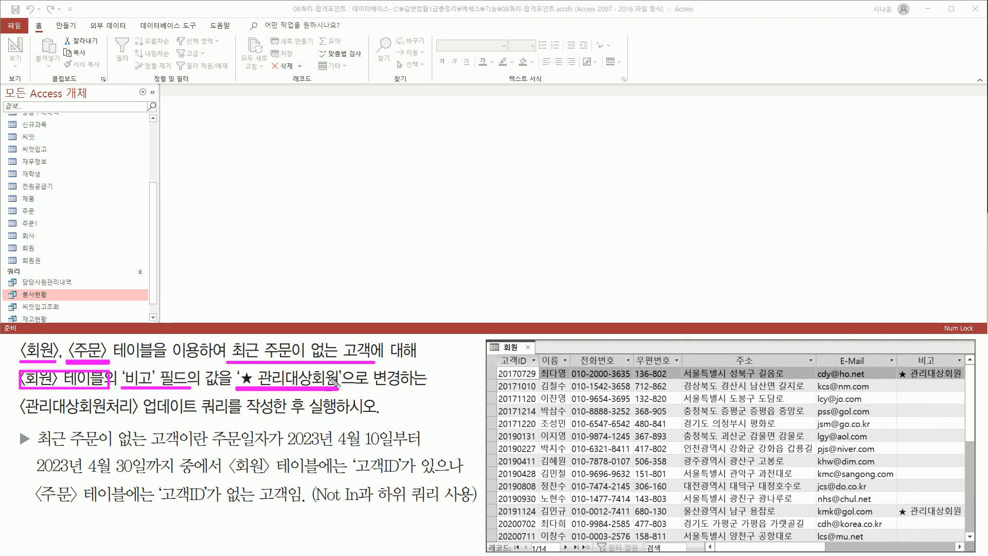
left_click_drag(21, 418, 376, 419)
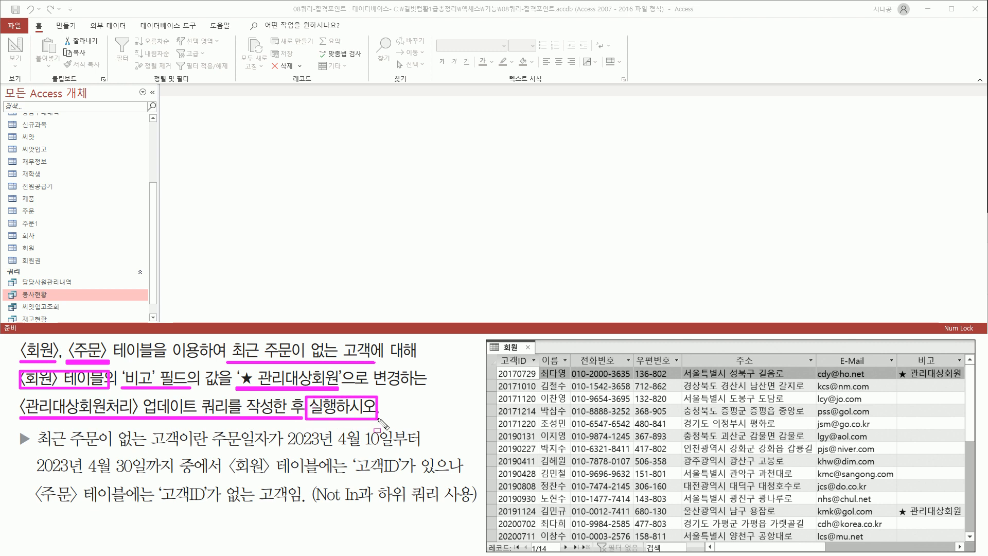
key("e")
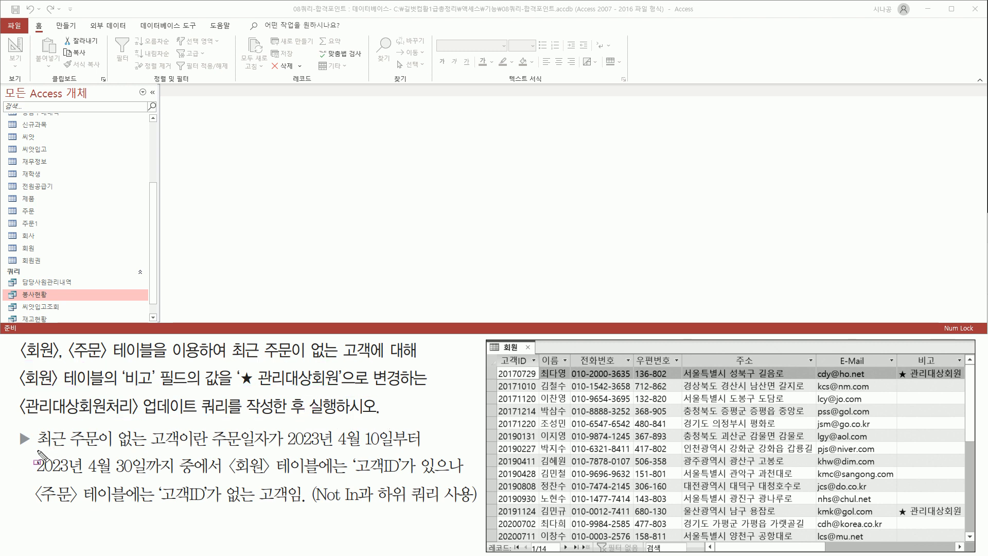
mouse_move(34, 426)
left_mouse_down()
mouse_move(53, 451)
mouse_move(184, 451)
left_mouse_up()
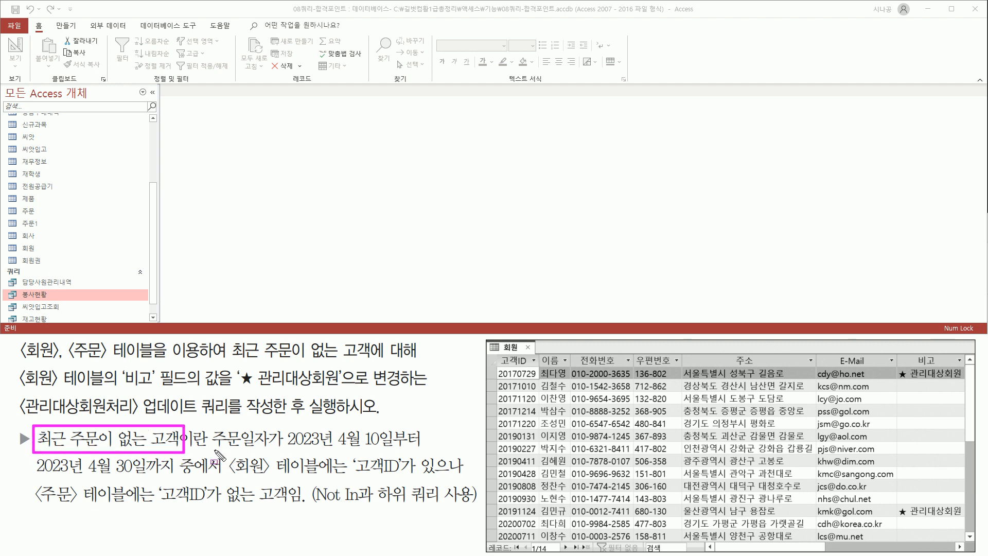
left_click_drag(213, 448, 422, 449)
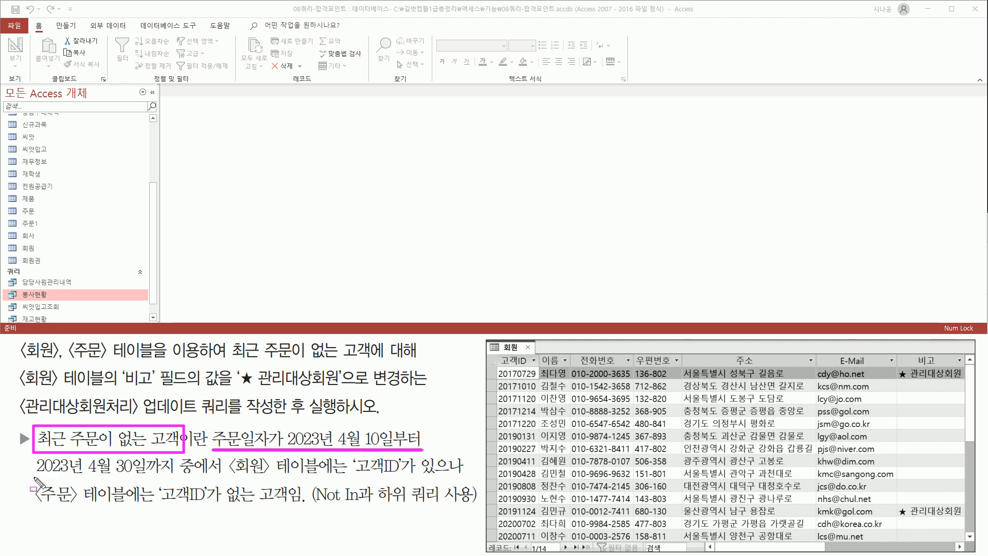
left_click_drag(36, 478, 414, 477)
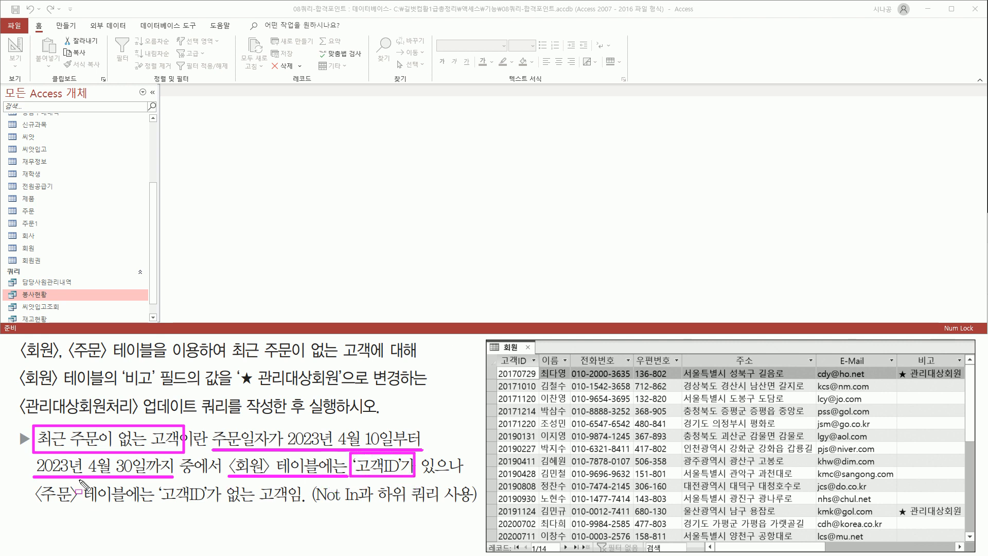
left_click_drag(31, 504, 303, 506)
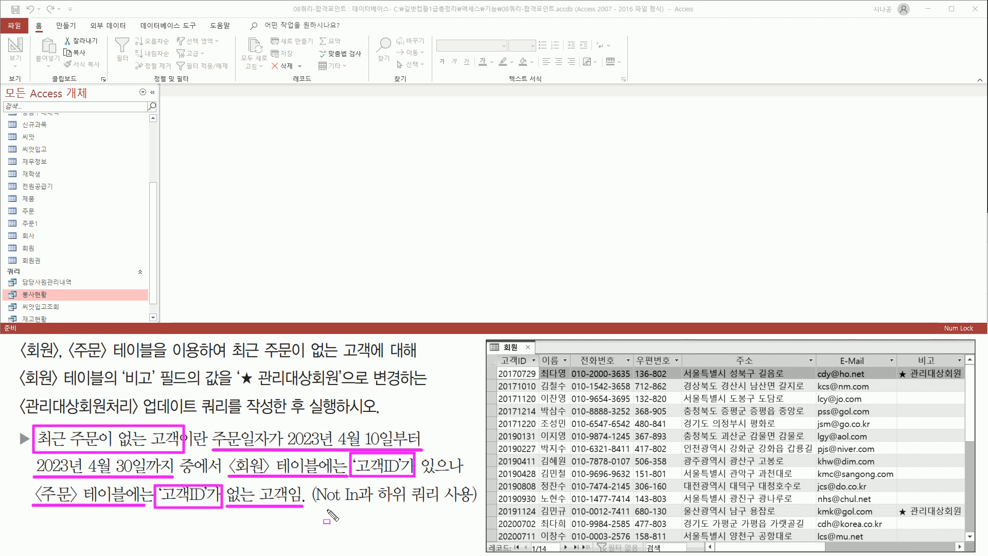
left_click_drag(319, 506, 476, 507)
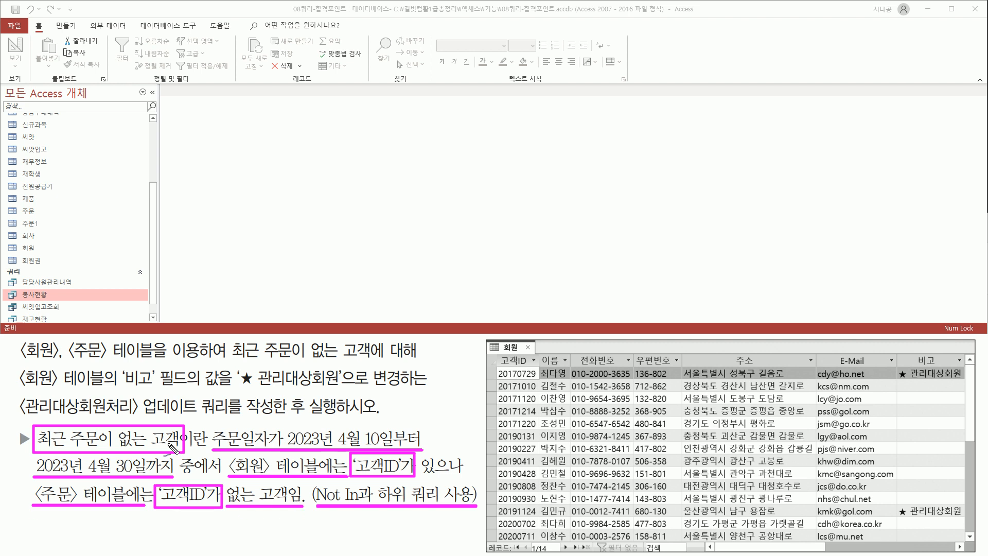
left_click_drag(348, 502, 363, 473)
key("Escape")
Create a new blank query in Design view
left_click(69, 27)
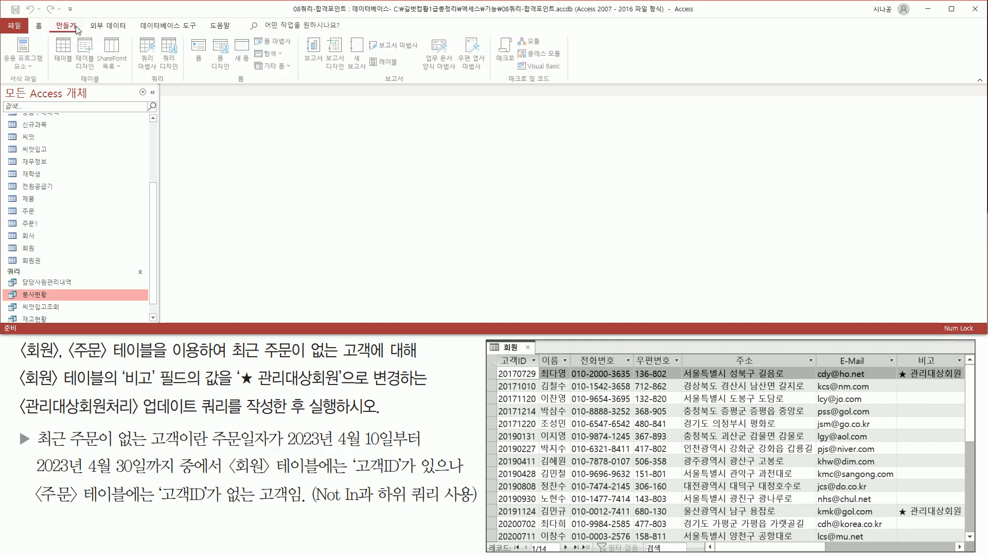
left_click_drag(149, 83, 171, 83)
left_click_drag(159, 39, 185, 75)
key("Escape")
left_click(171, 55)
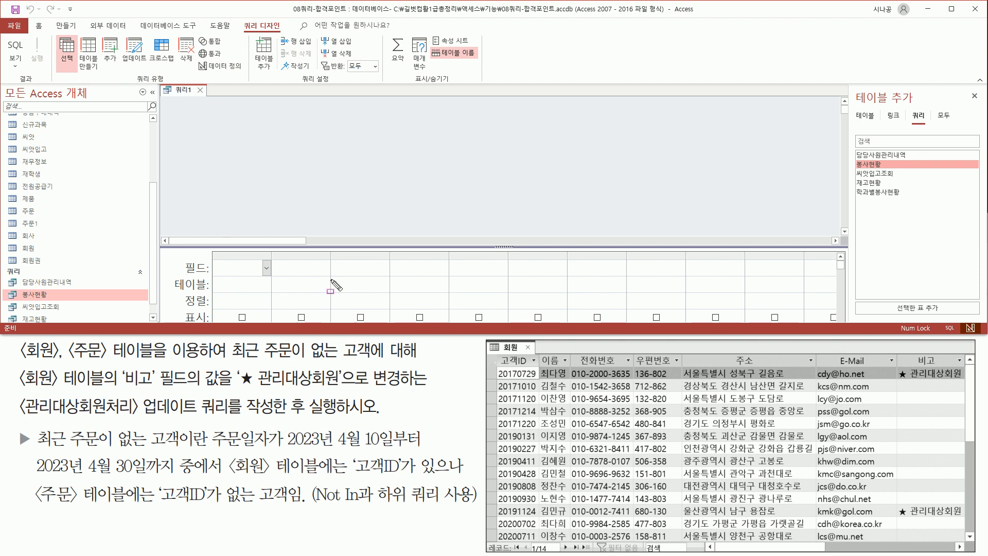
Add the 회원 table to the new query from the list of available tables
mouse_move(852, 91)
left_mouse_down()
mouse_move(928, 109)
mouse_move(919, 106)
left_mouse_up()
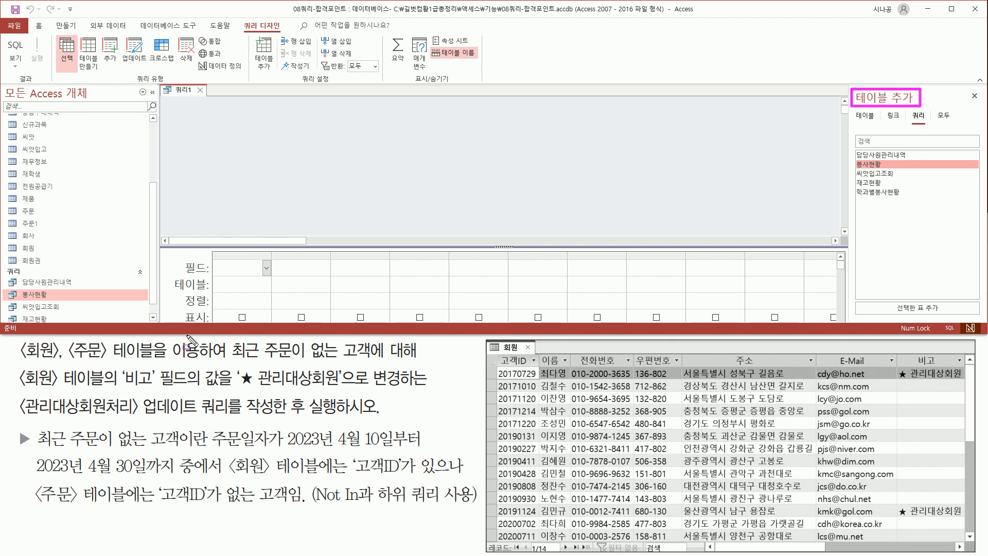
left_click_drag(19, 368, 109, 360)
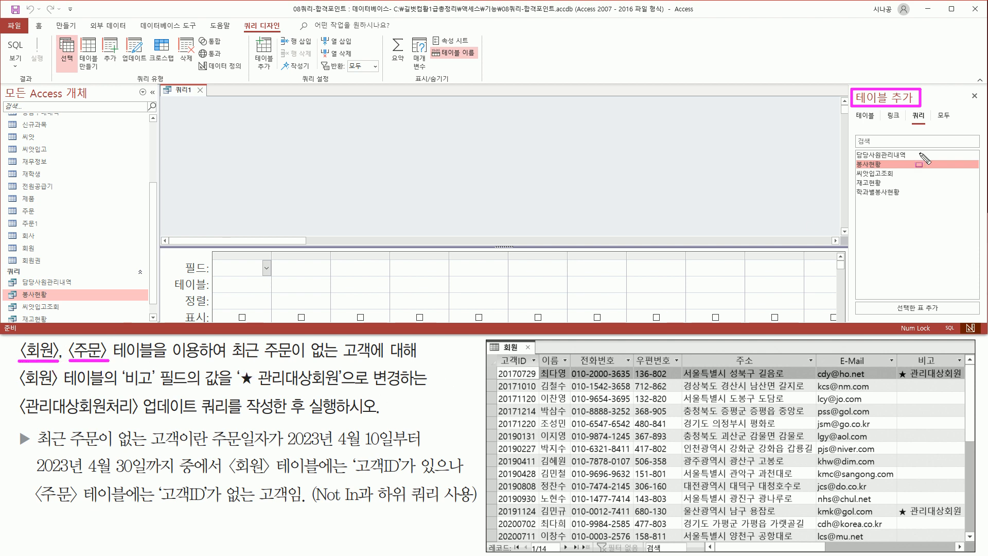
key("Escape")
left_click(866, 115)
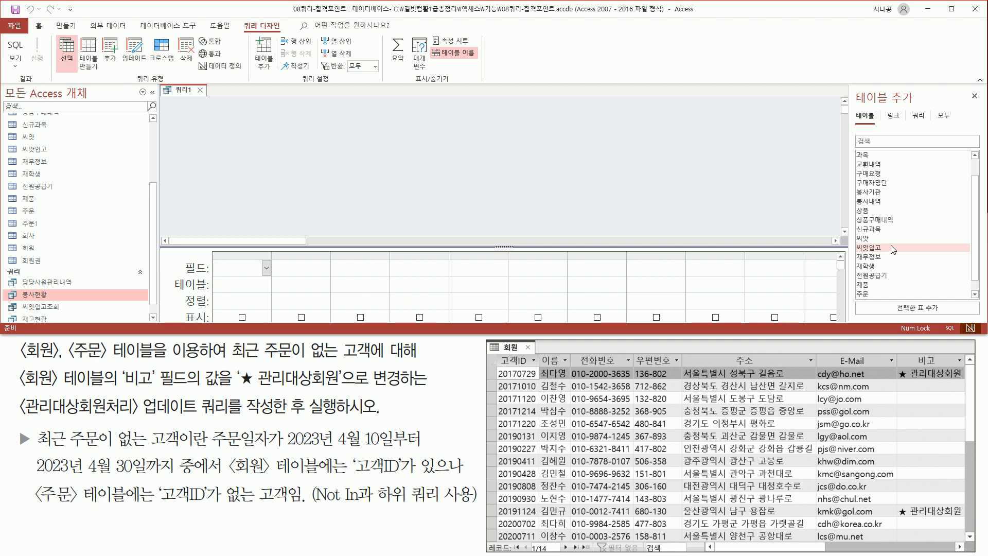
left_click(976, 295)
left_click(976, 295)
left_click(976, 295)
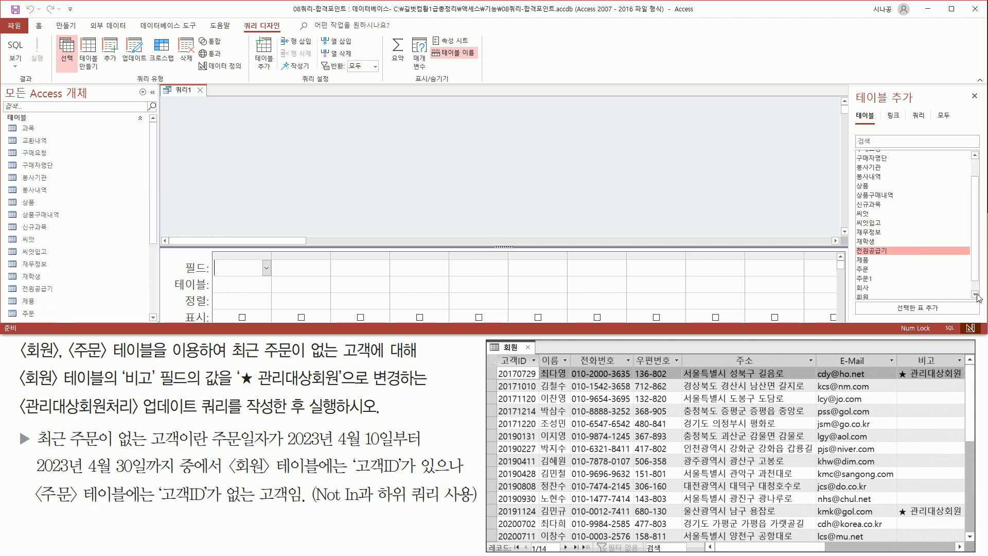
left_click(975, 295)
left_click(913, 291)
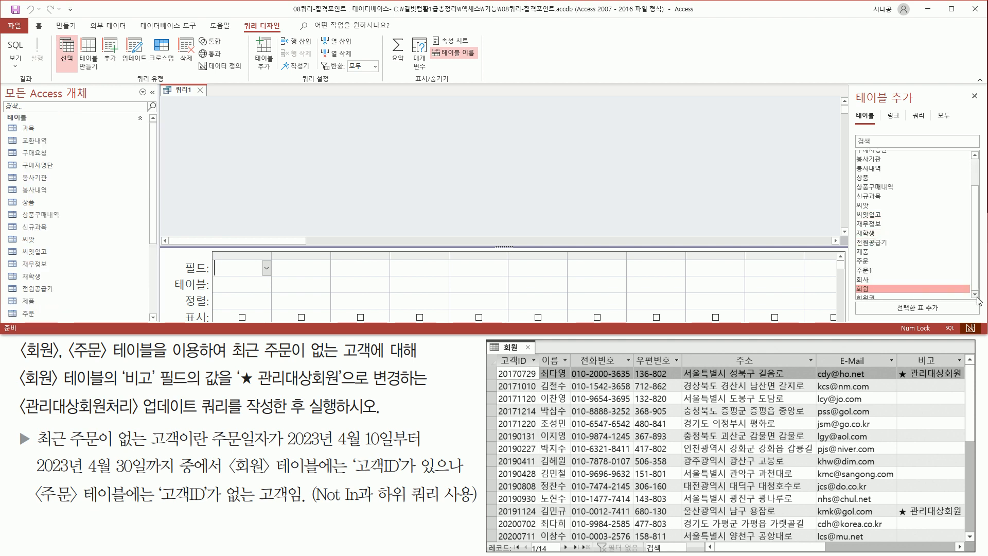
left_click_drag(859, 289, 876, 295)
key("Escape")
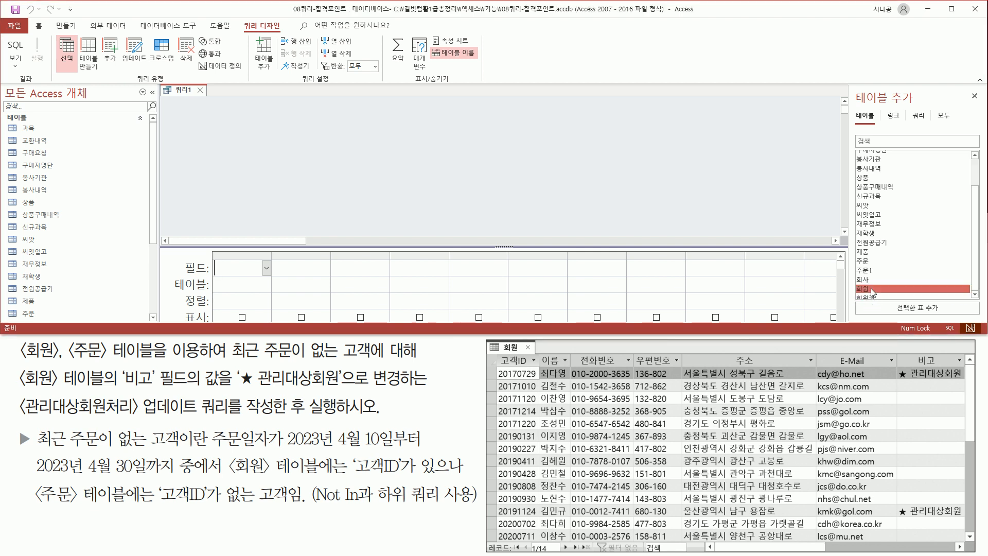
double_click(872, 290)
Add the 주문 table to the query alongside the 회원 table
left_click_drag(855, 255, 879, 266)
key("Escape")
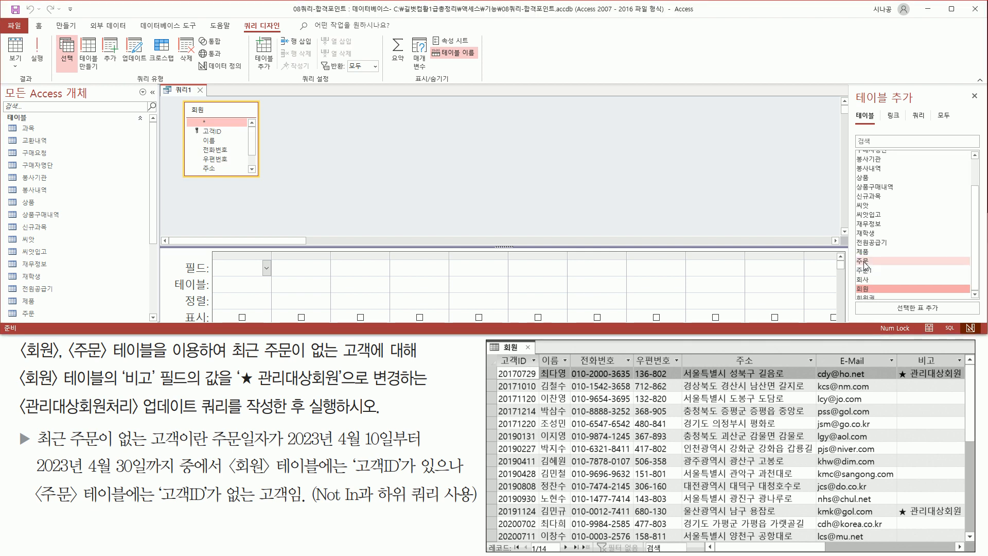
double_click(867, 261)
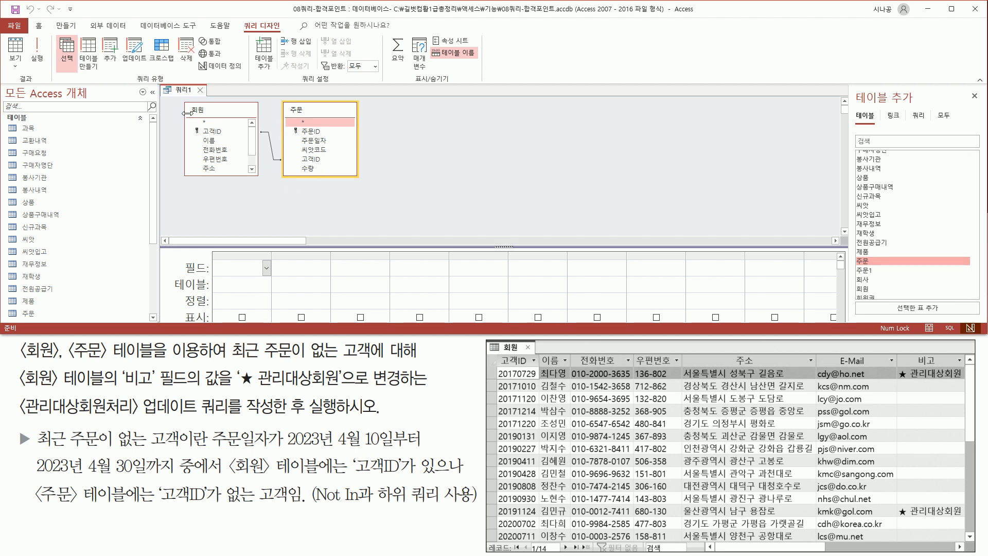
Close the 테이블 추가 pane once the source tables are in the query
key("ctrl+shift+d")
mouse_move(180, 102)
left_mouse_down()
mouse_move(332, 193)
mouse_move(378, 195)
mouse_move(370, 179)
left_mouse_up()
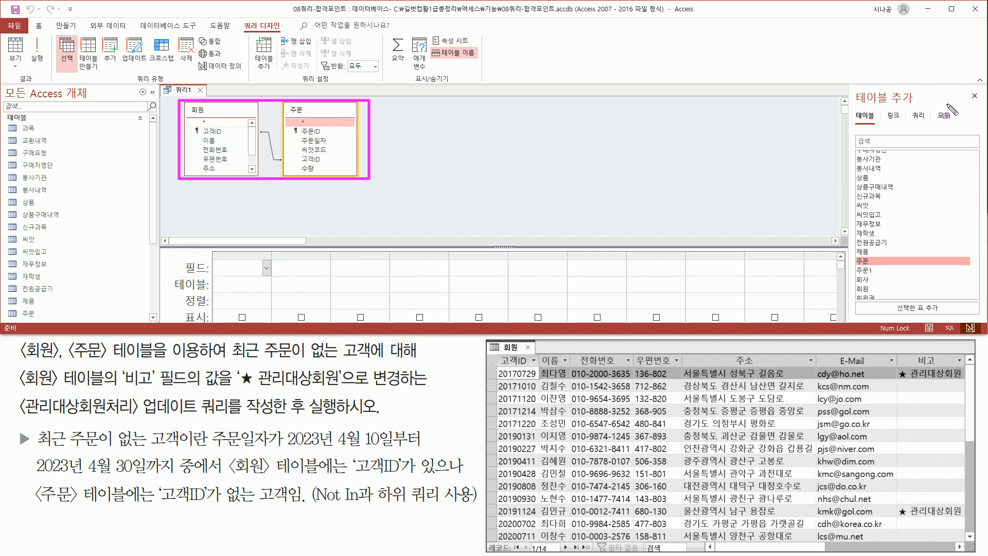
left_click_drag(966, 88, 985, 107)
key("Escape")
left_click(974, 96)
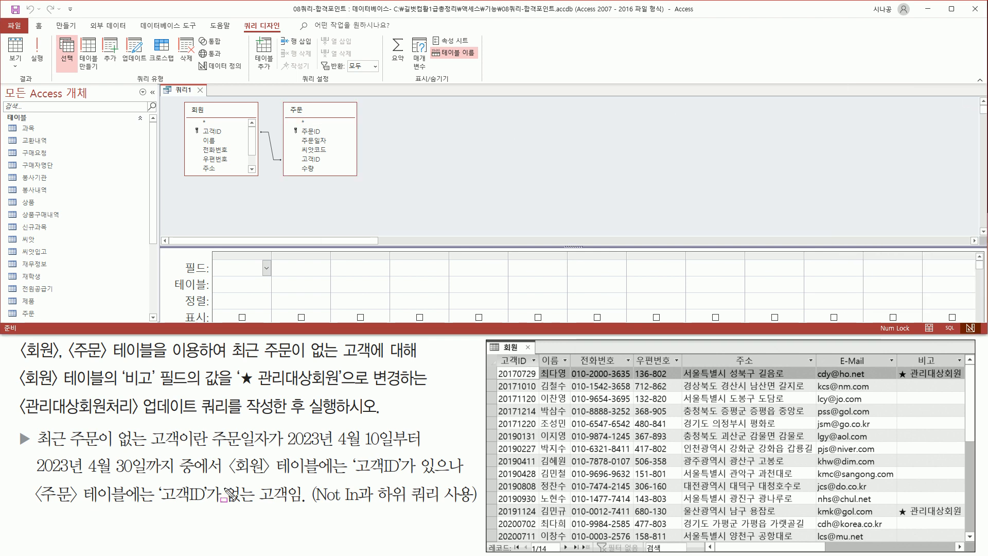
mouse_move(229, 477)
left_mouse_down()
mouse_move(331, 476)
mouse_move(343, 453)
mouse_move(333, 453)
mouse_move(397, 475)
left_mouse_up()
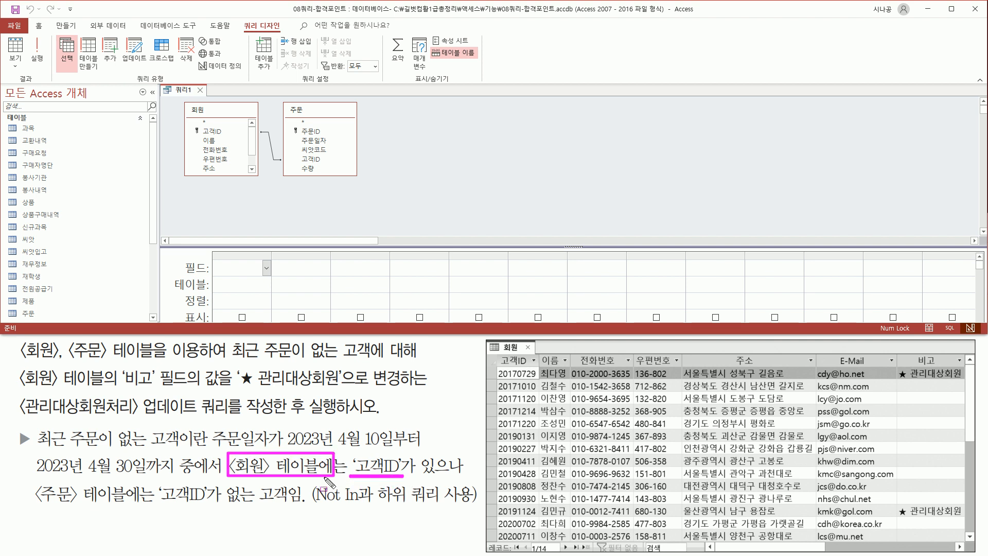
mouse_move(37, 481)
left_mouse_down()
mouse_move(38, 502)
mouse_move(130, 510)
mouse_move(205, 501)
left_mouse_up()
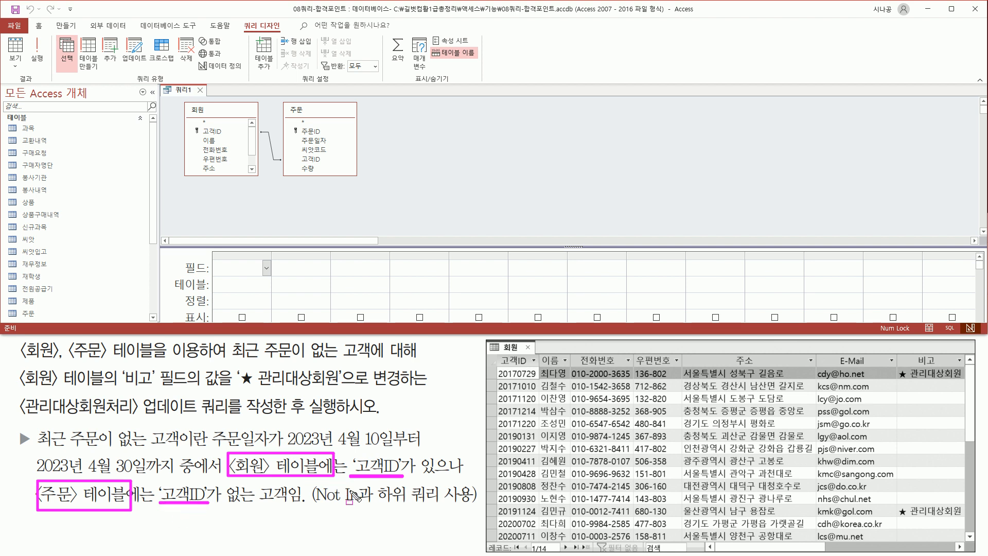
key("Escape")
left_click_drag(228, 467, 452, 469)
left_click_drag(32, 493, 296, 494)
mouse_move(180, 98)
left_mouse_down()
mouse_move(321, 174)
mouse_move(364, 184)
left_mouse_up()
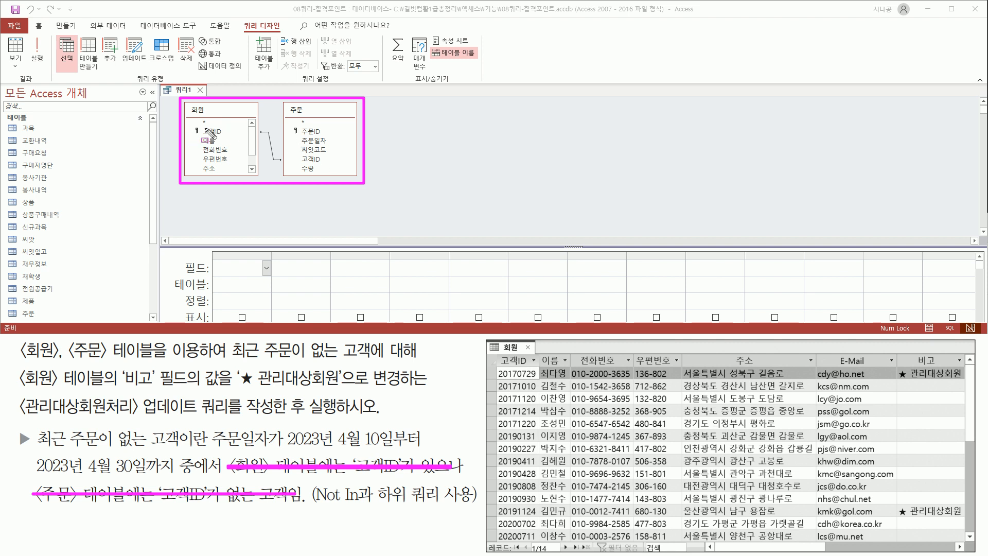
left_click_drag(201, 125, 226, 139)
left_click_drag(295, 153, 324, 166)
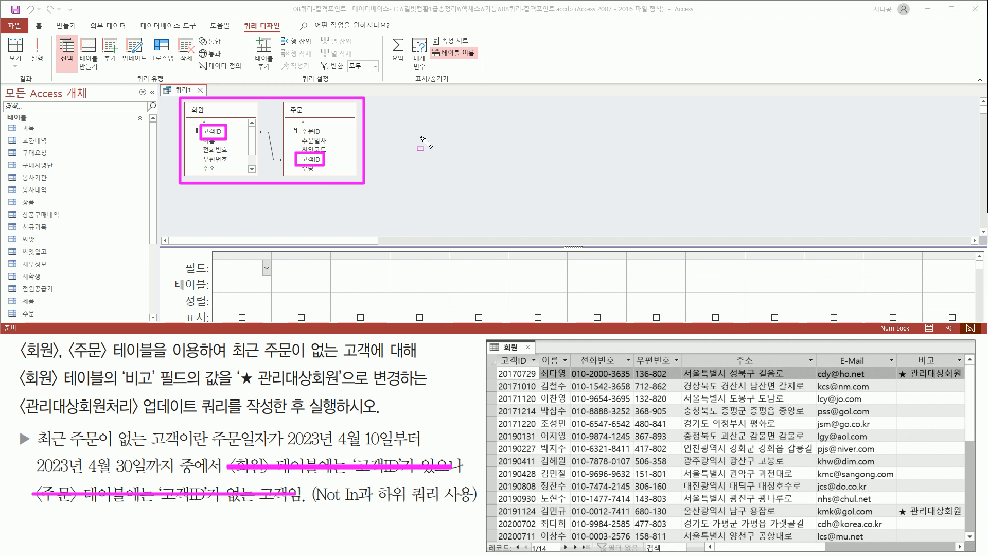
key("Escape")
left_click_drag(139, 395, 231, 420)
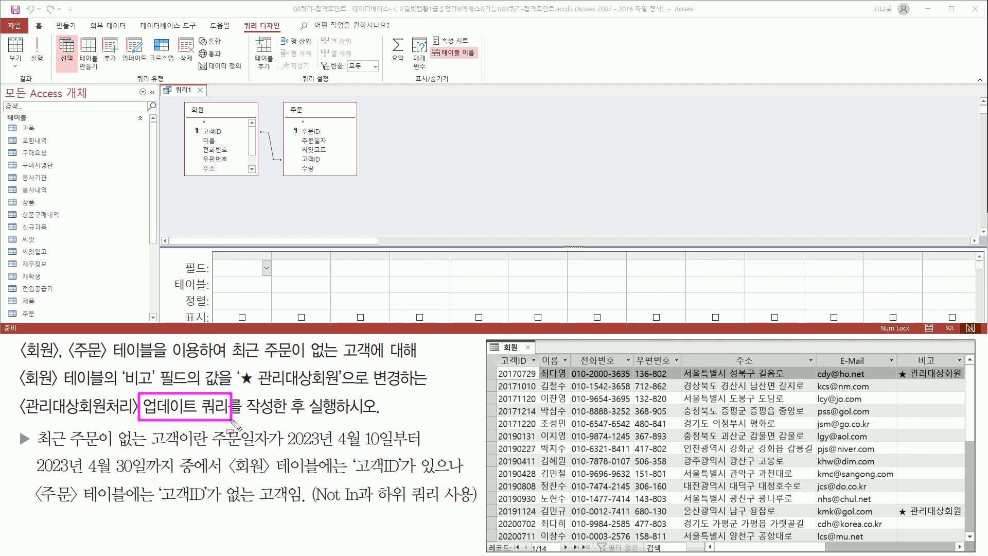
mouse_move(19, 363)
left_mouse_down()
mouse_move(112, 398)
mouse_move(204, 383)
mouse_move(343, 387)
left_mouse_up()
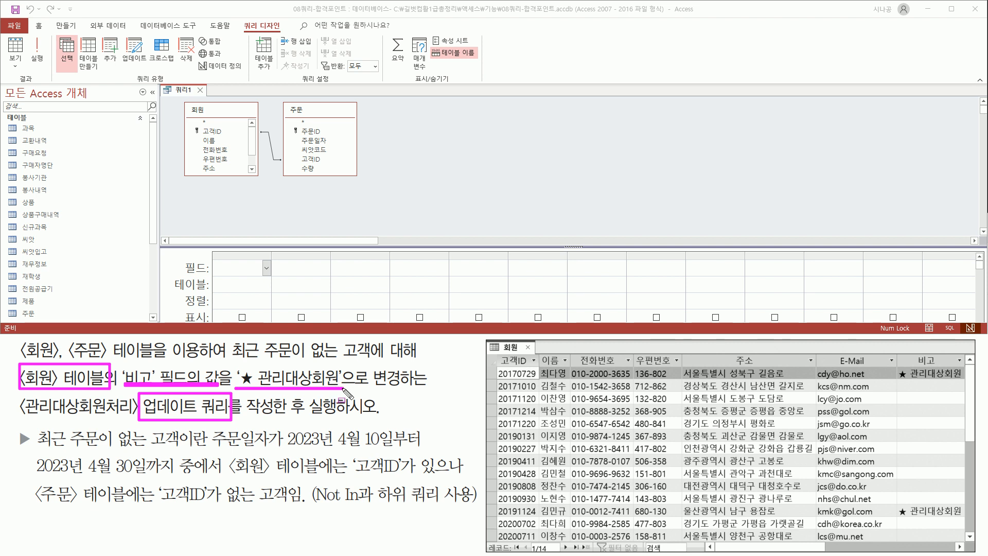
mouse_move(183, 99)
left_mouse_down()
mouse_move(201, 132)
mouse_move(262, 180)
left_mouse_up()
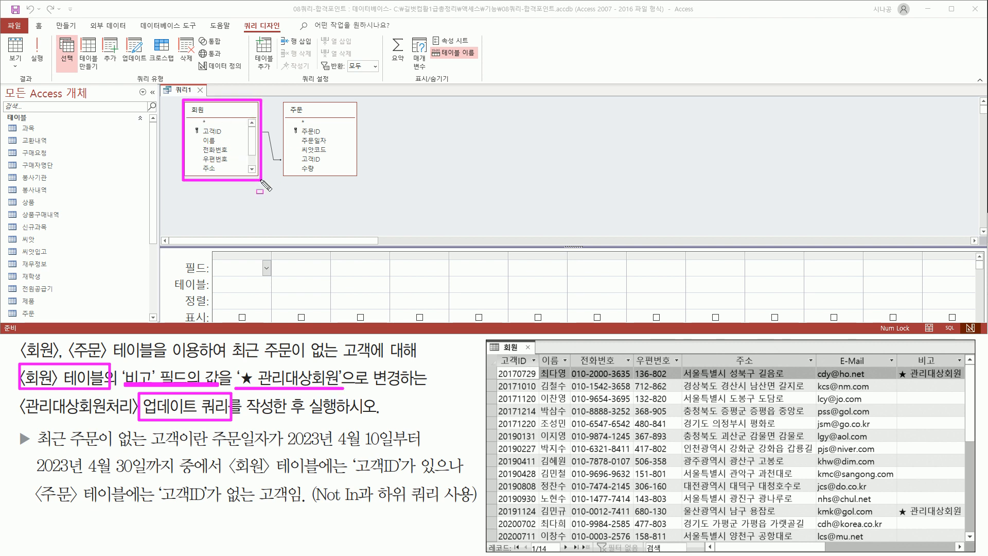
key("Escape")
Remove the 주문 table from the query, leaving only the 회원 table as its source
left_click(312, 113)
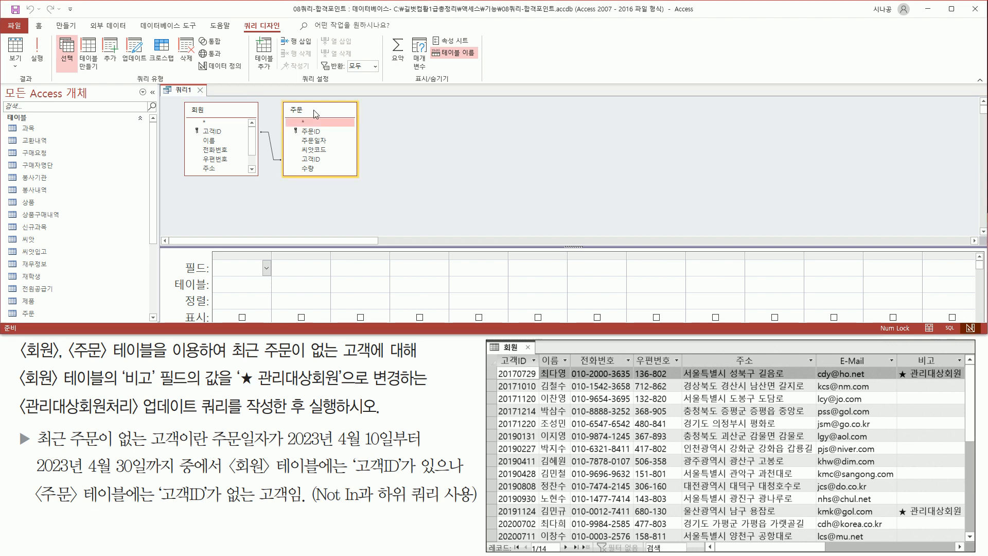
right_click(315, 113)
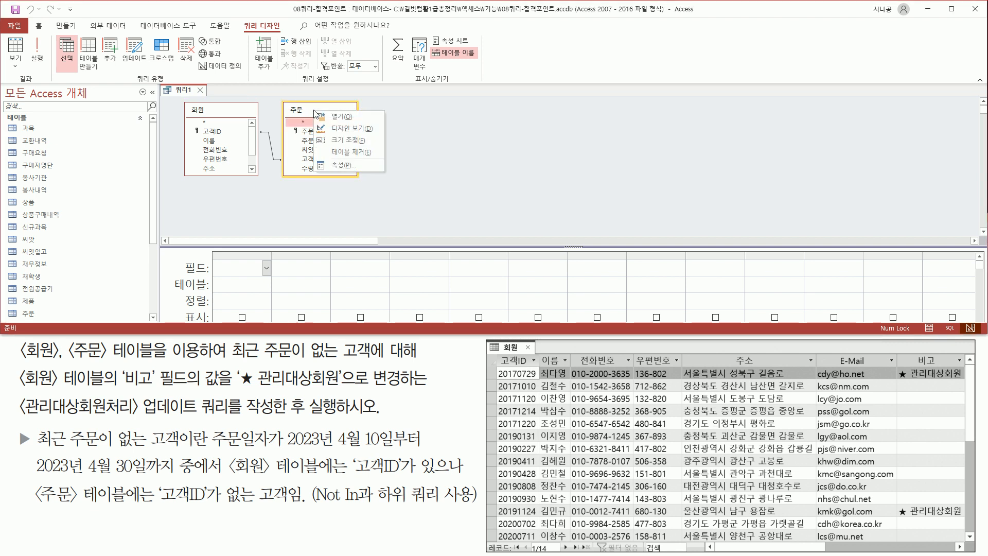
left_click(343, 153)
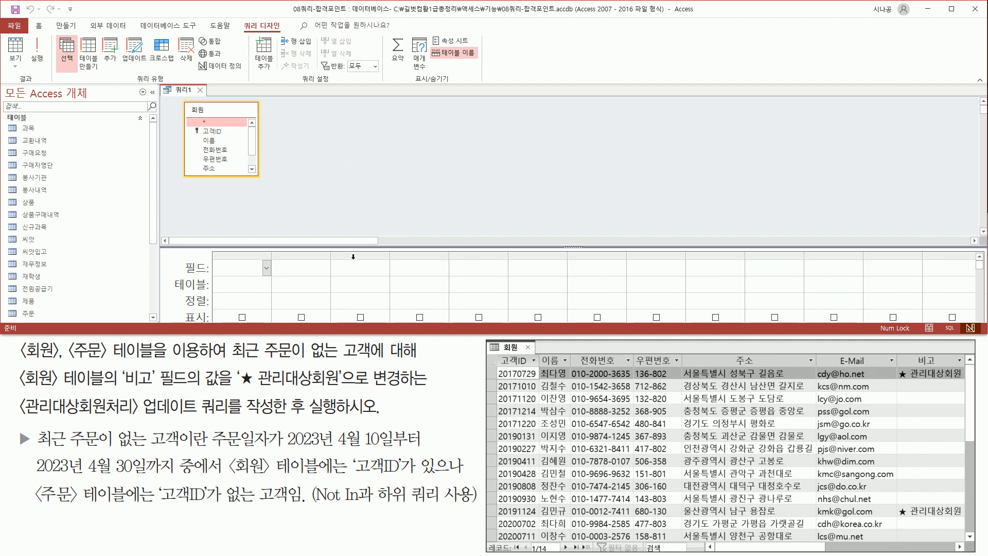
Enlarge the query's design grid and change the query type to an update query (업데이트)
left_click_drag(354, 247, 350, 196)
key("ctrl+shift+d")
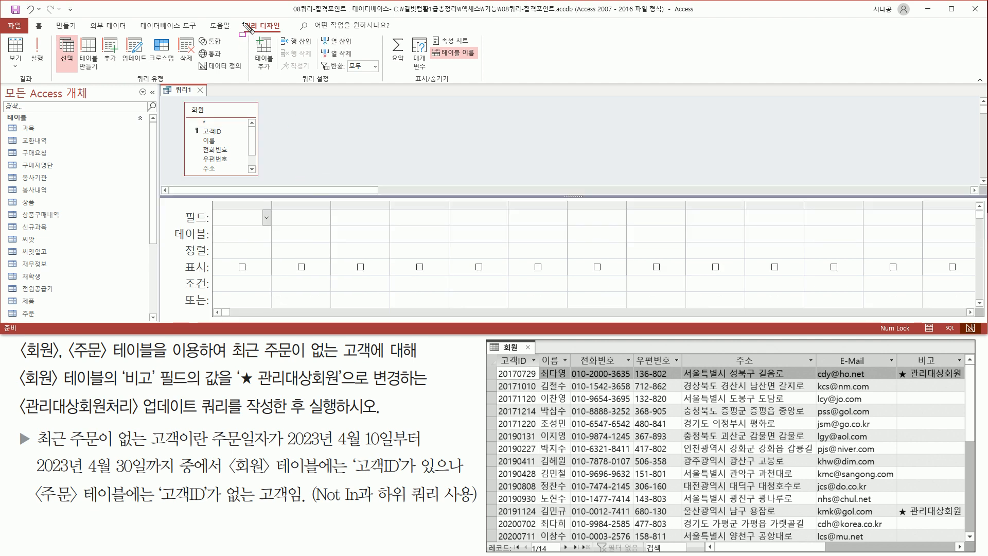
left_click_drag(240, 18, 286, 33)
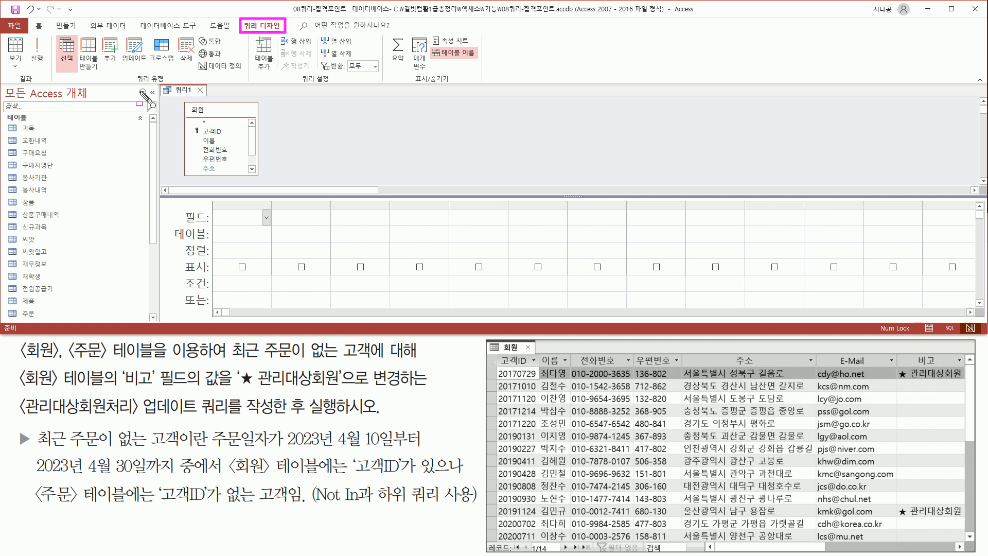
left_click_drag(133, 83, 172, 83)
mouse_move(124, 31)
left_mouse_down()
mouse_move(124, 42)
mouse_move(150, 52)
mouse_move(124, 32)
left_mouse_up()
key("Escape")
left_click(135, 51)
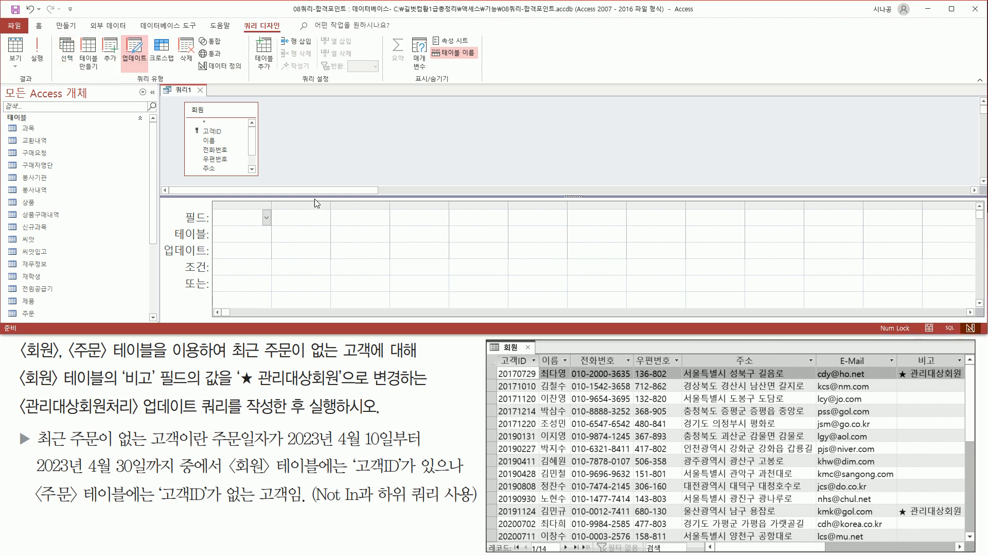
mouse_move(160, 241)
left_mouse_down()
mouse_move(225, 273)
mouse_move(333, 268)
mouse_move(350, 257)
left_mouse_up()
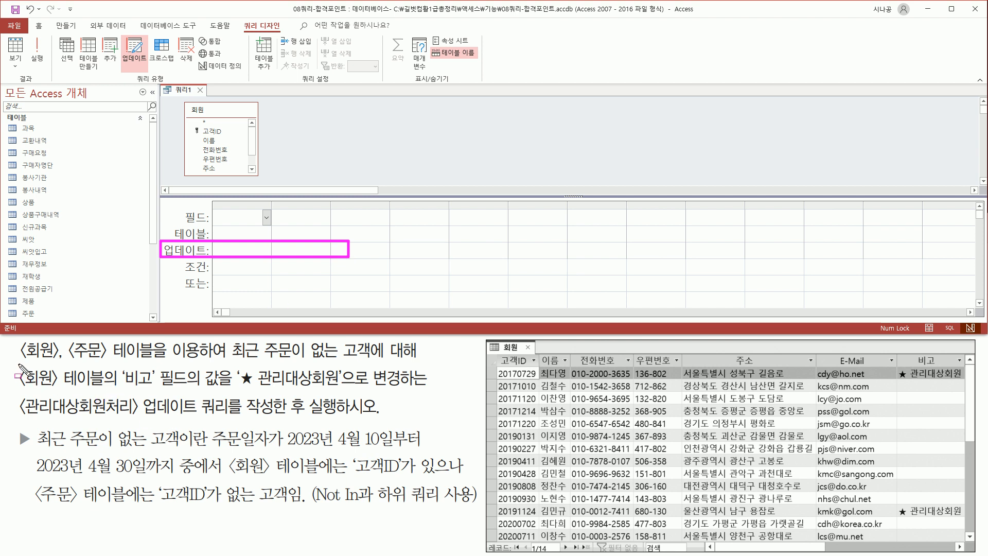
mouse_move(18, 363)
left_mouse_down()
mouse_move(73, 388)
mouse_move(186, 389)
left_mouse_up()
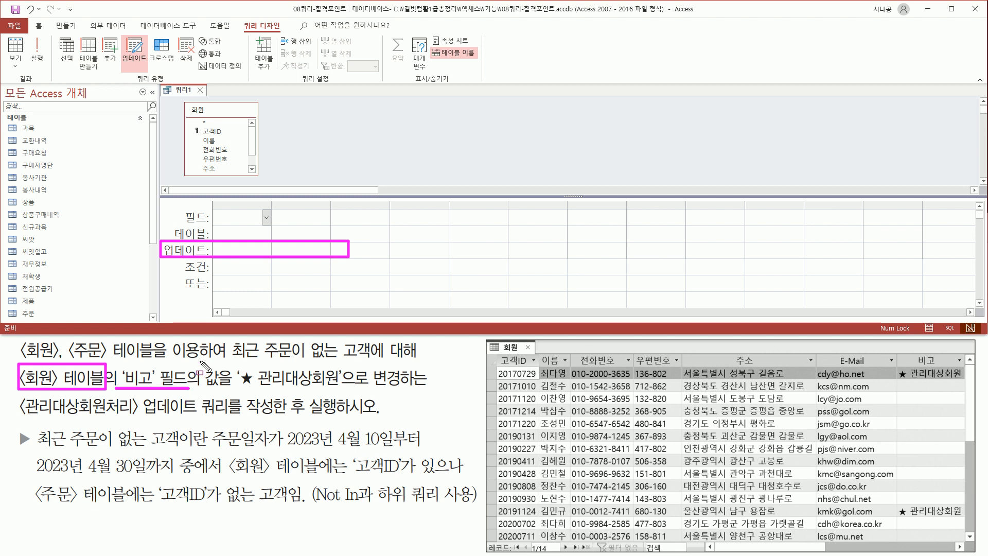
key("Escape")
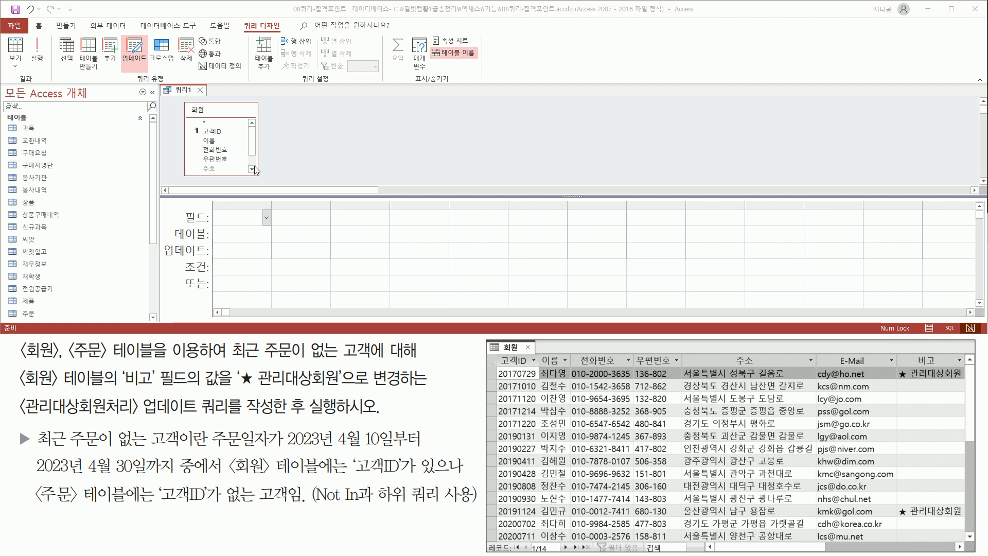
Add the 비고 field of the 회원 table to the query grid and widen its column
scroll(253, 164, "down", 1)
left_click(221, 169)
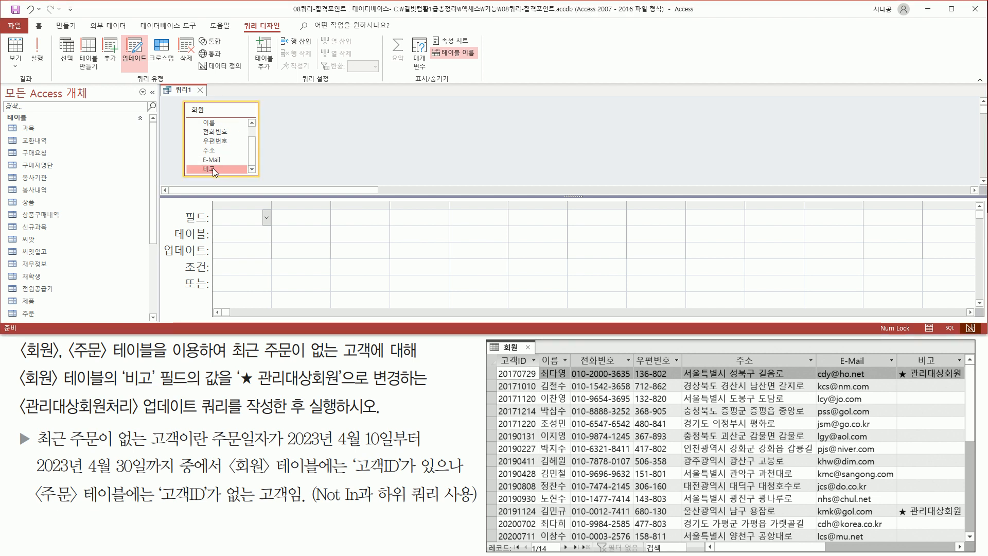
double_click(212, 167)
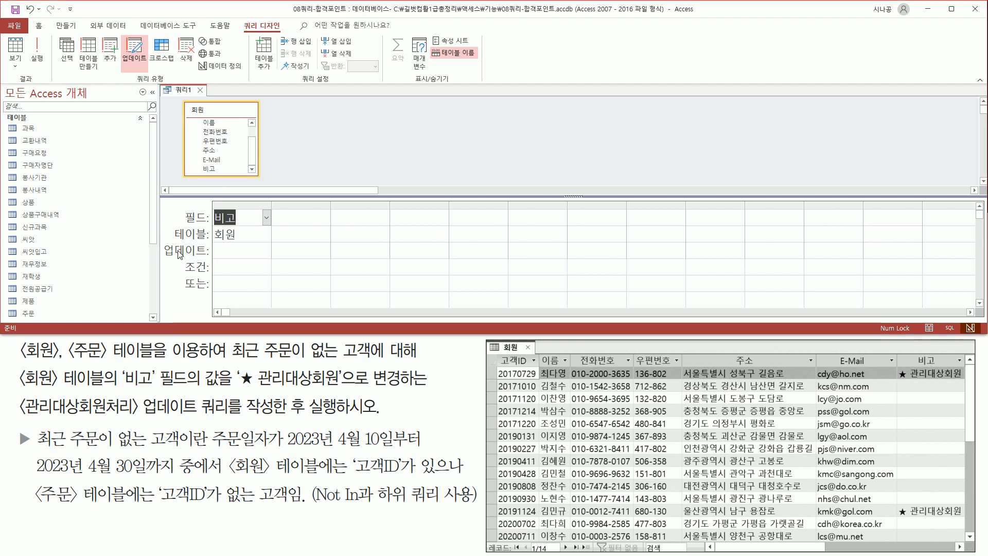
key("ctrl+2")
mouse_move(208, 204)
left_mouse_down()
mouse_move(229, 238)
mouse_move(245, 243)
left_mouse_up()
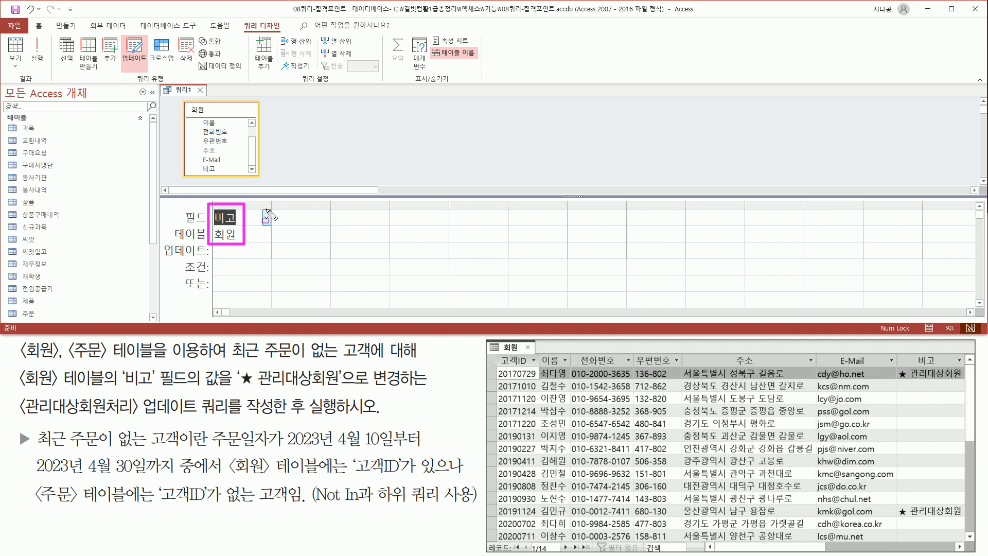
key("Escape")
left_click_drag(271, 205, 310, 205)
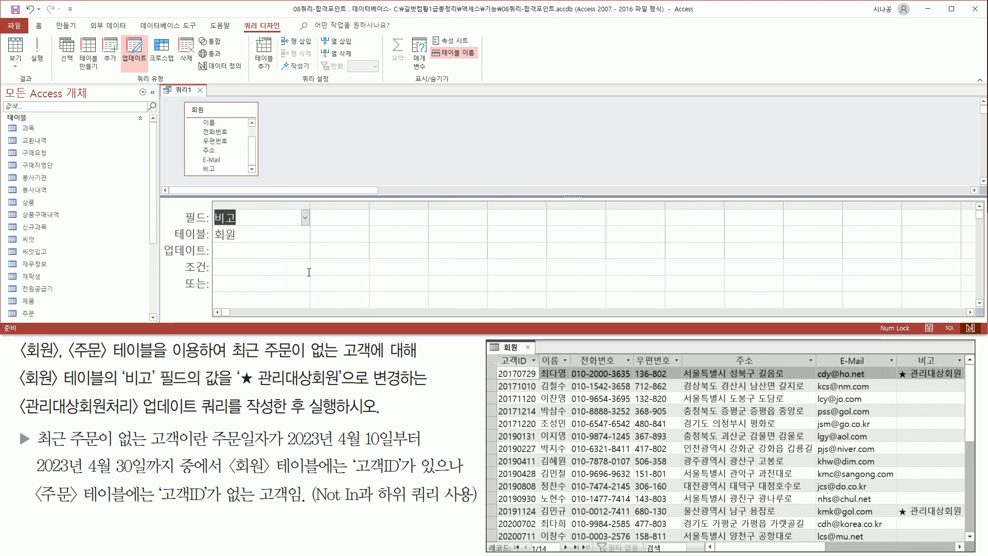
left_click_drag(165, 256, 309, 256)
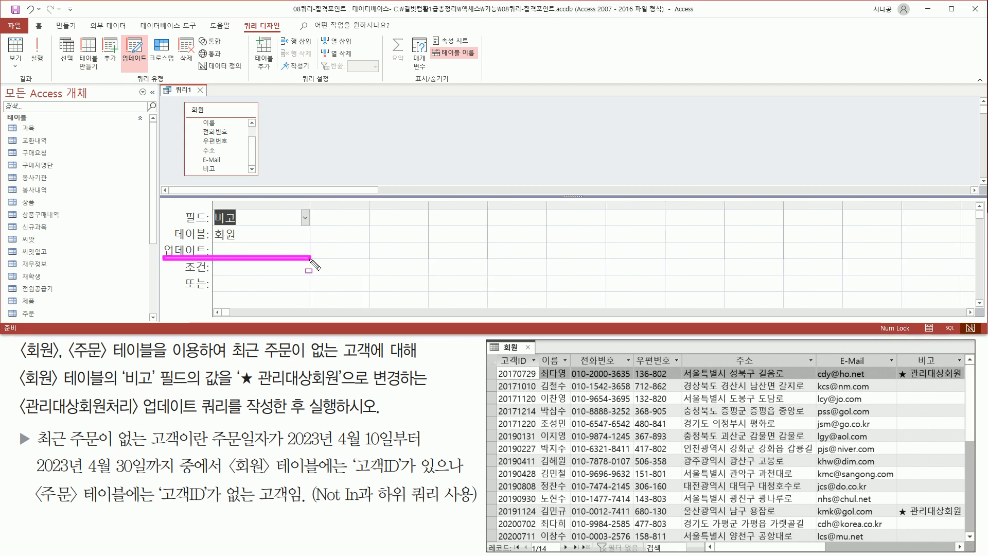
left_click_drag(239, 385, 342, 385)
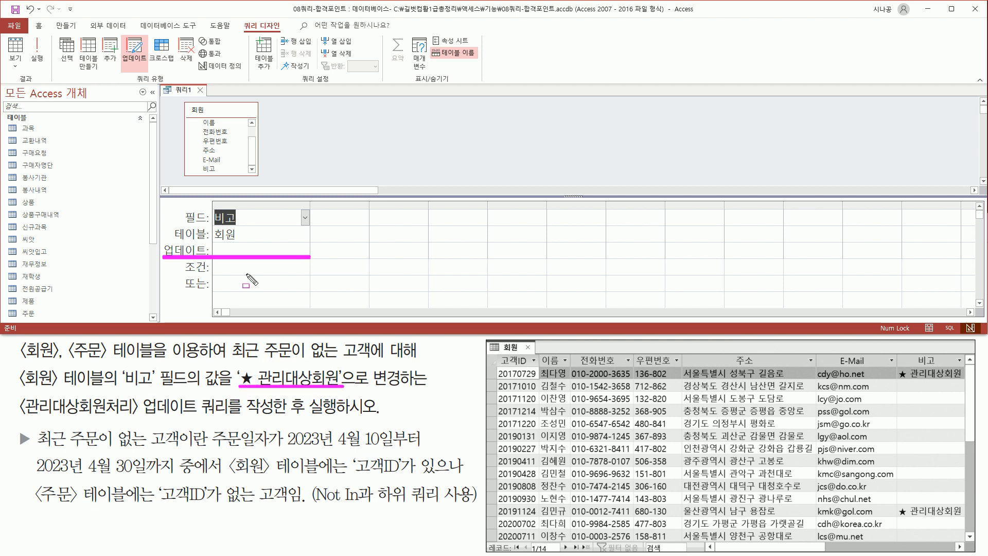
key("Escape")
Set the update value of the 비고 field to "★ 관리대상회원" and widen its column slightly
left_click(265, 248)
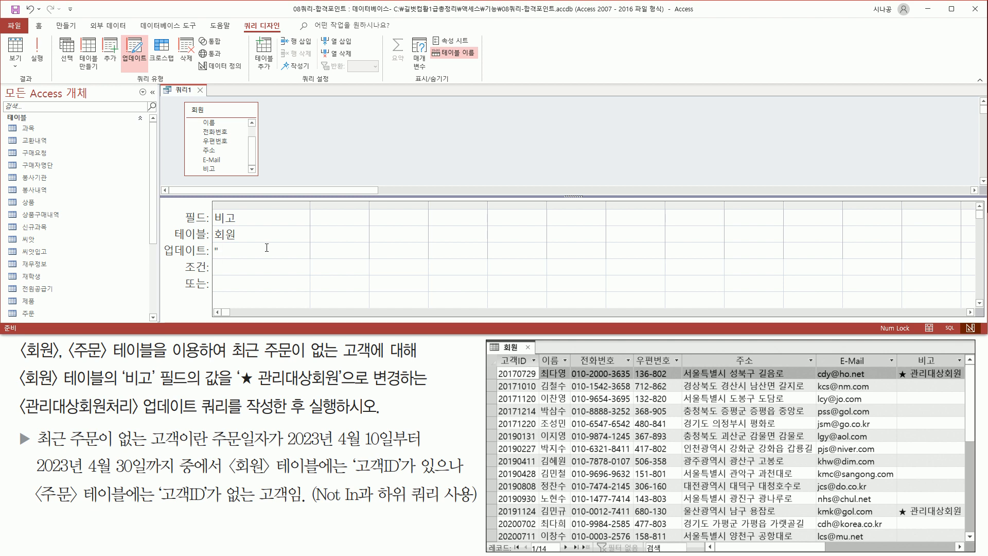
type("\"a")
key("BackSpace")
type("ㅁ")
key("Hangul_Hanja")
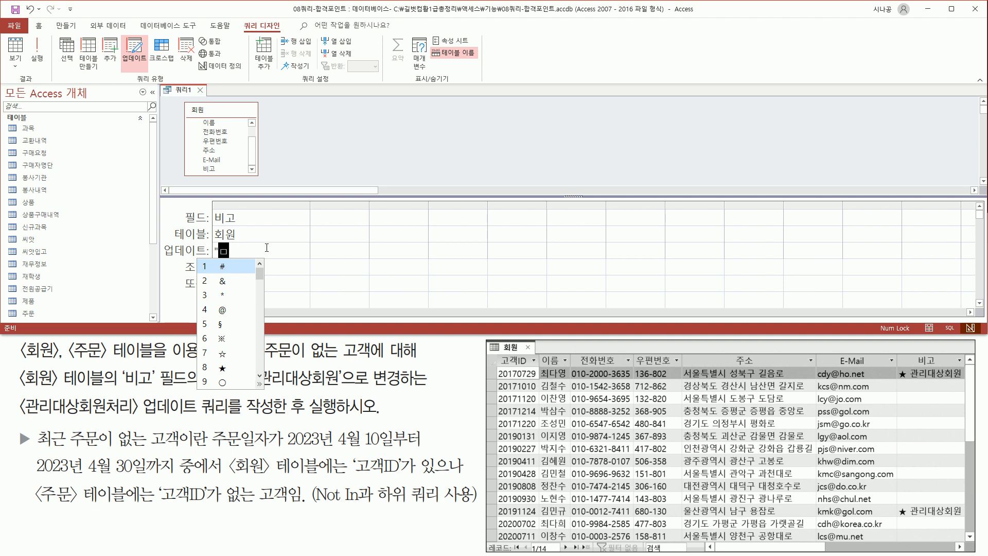
left_click(222, 368)
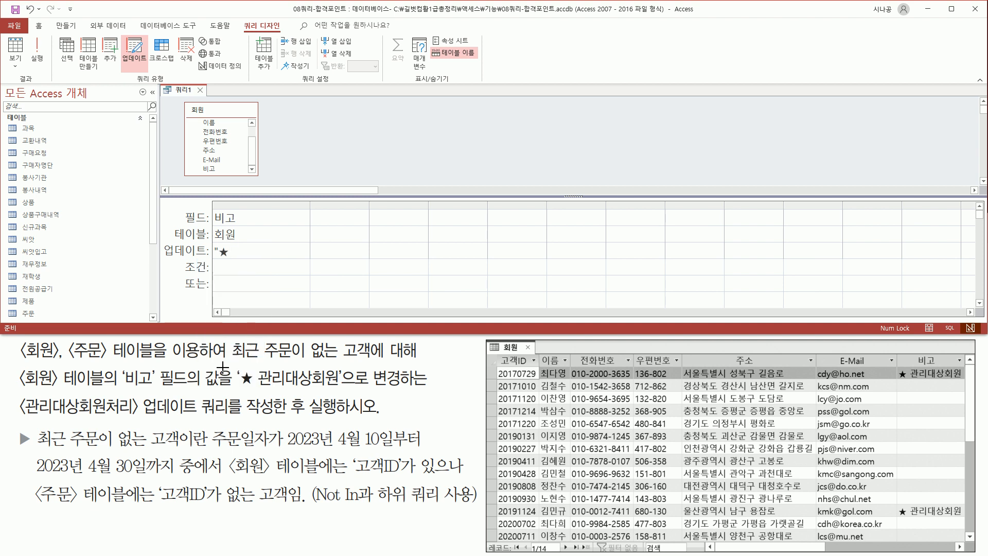
left_click_drag(254, 370, 261, 386)
key("Escape")
left_click(242, 254)
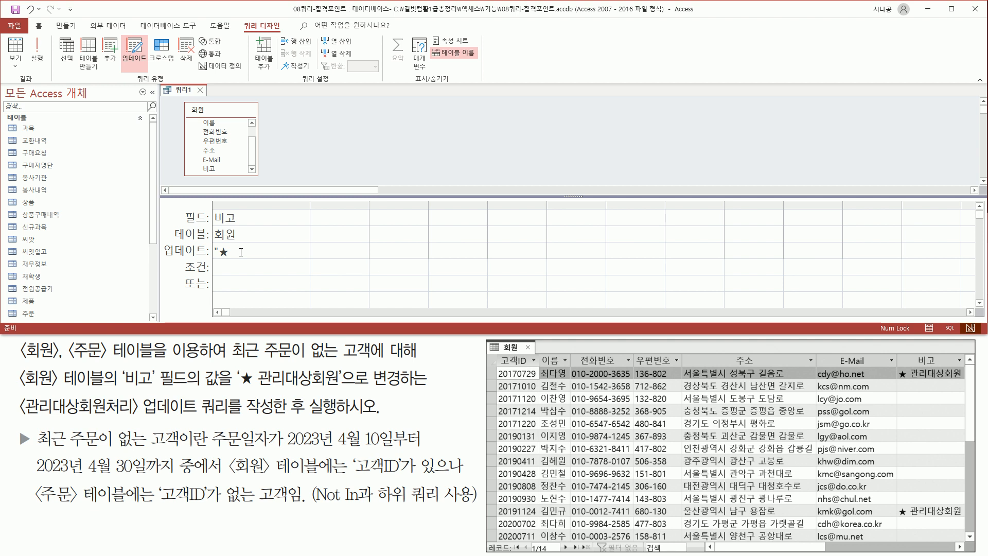
type("관리대상회원\"")
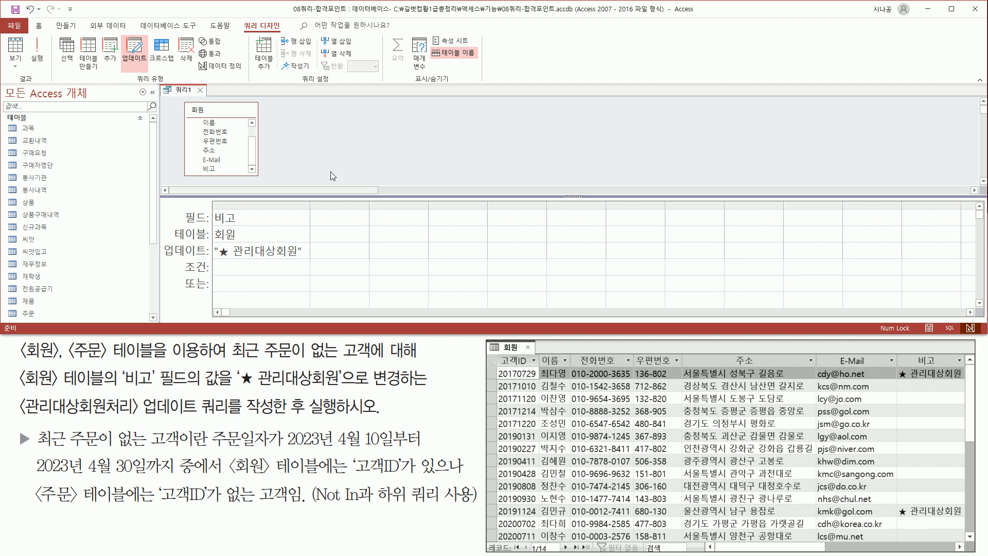
left_click_drag(311, 202, 314, 203)
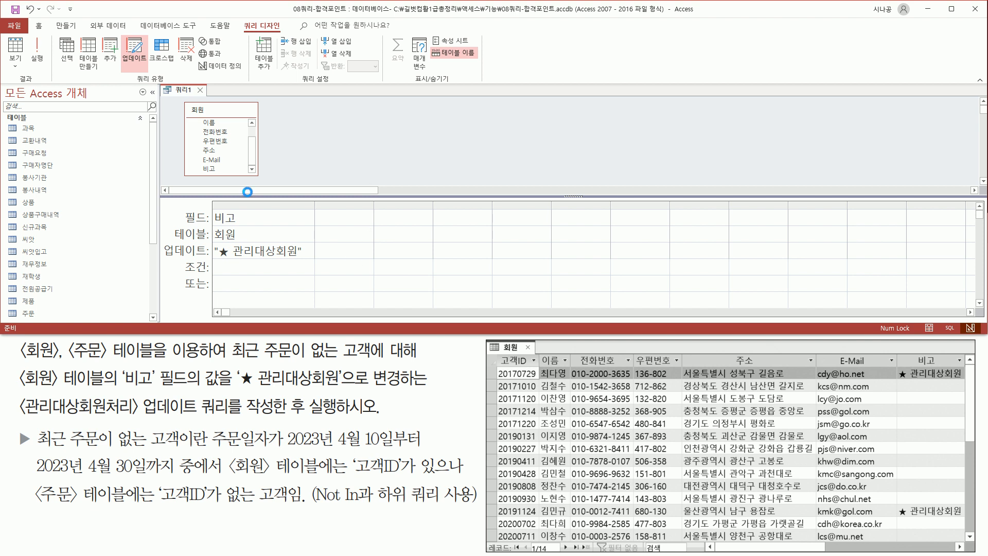
mouse_move(222, 189)
left_mouse_down()
mouse_move(215, 241)
mouse_move(239, 240)
left_mouse_up()
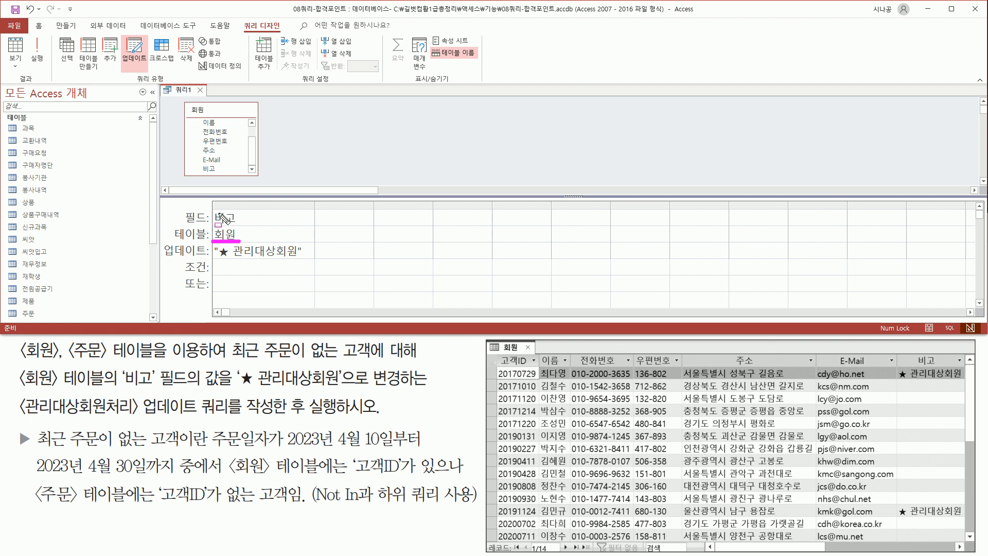
left_click_drag(214, 208, 237, 226)
left_click_drag(212, 261, 310, 261)
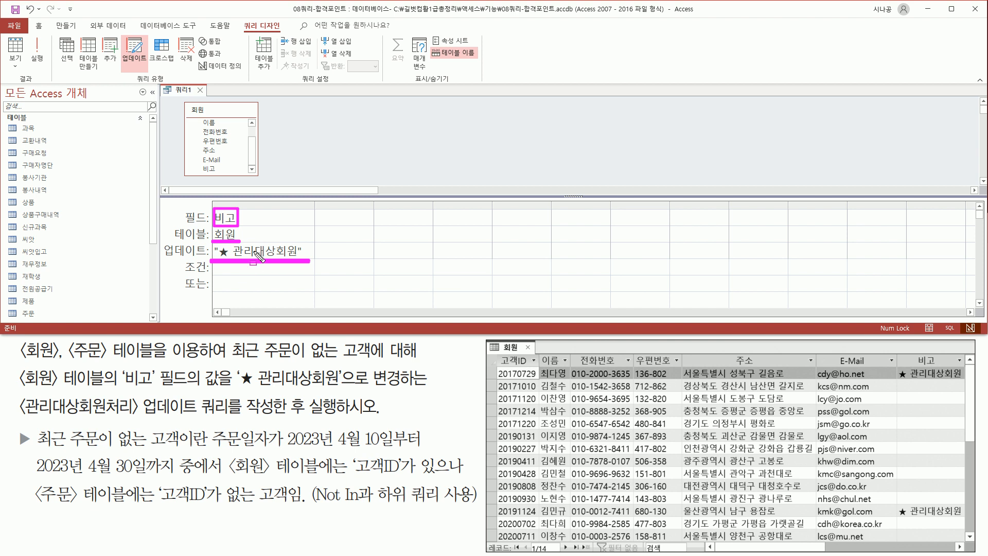
left_click_drag(228, 359, 380, 359)
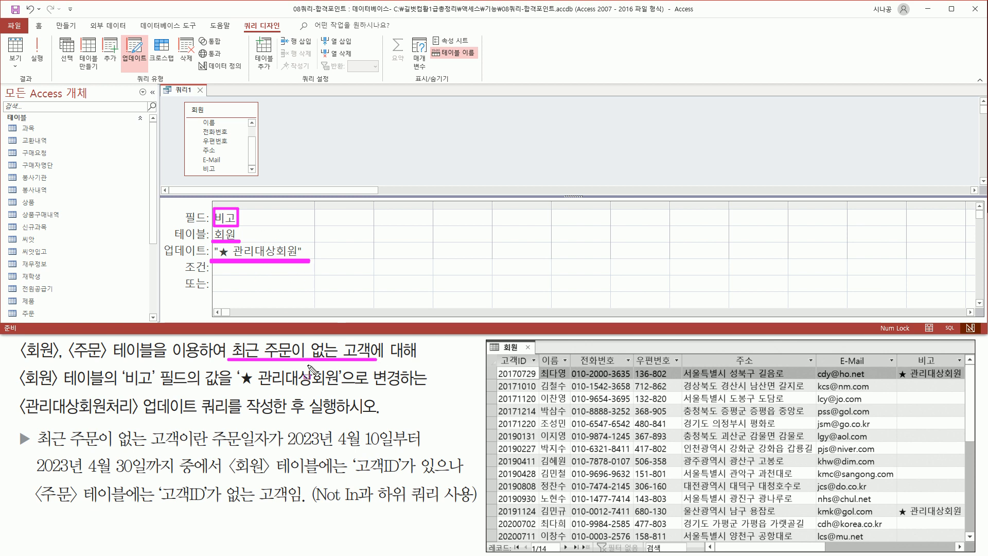
left_click_drag(316, 205, 374, 280)
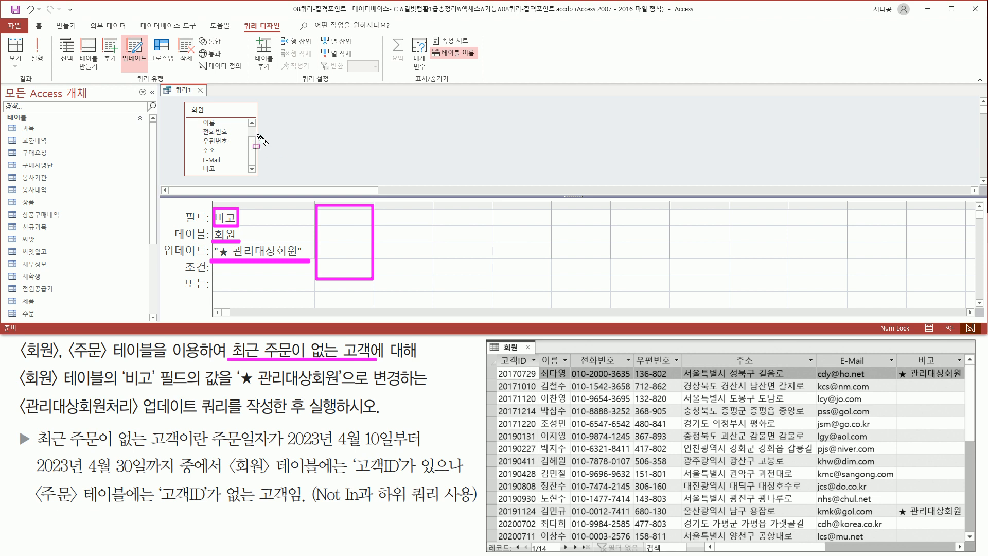
key("Escape")
Add the 고객ID field of the 회원 table to the query grid and widen its column enough for a long criterion
scroll(235, 134, "up", 1)
left_click(227, 133)
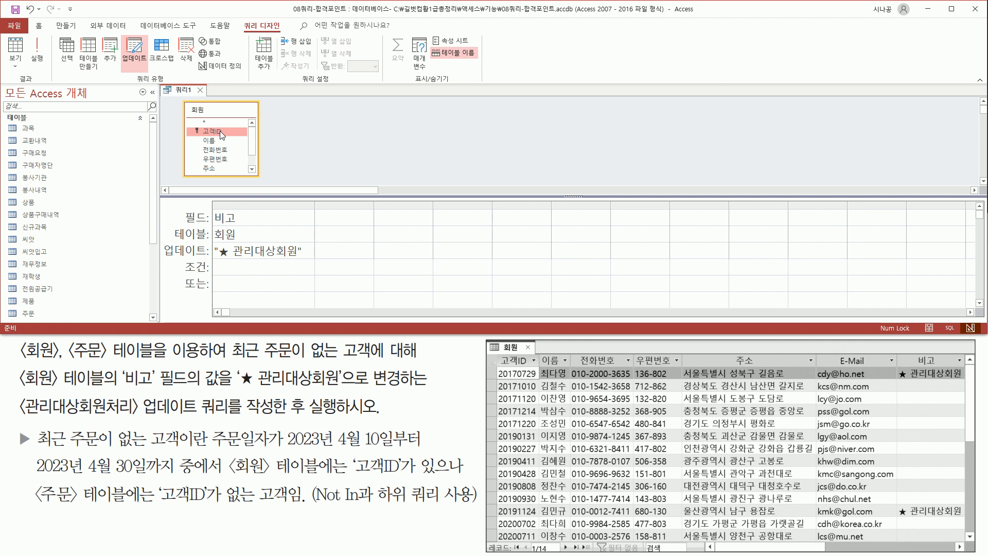
left_click_drag(221, 131, 666, 202)
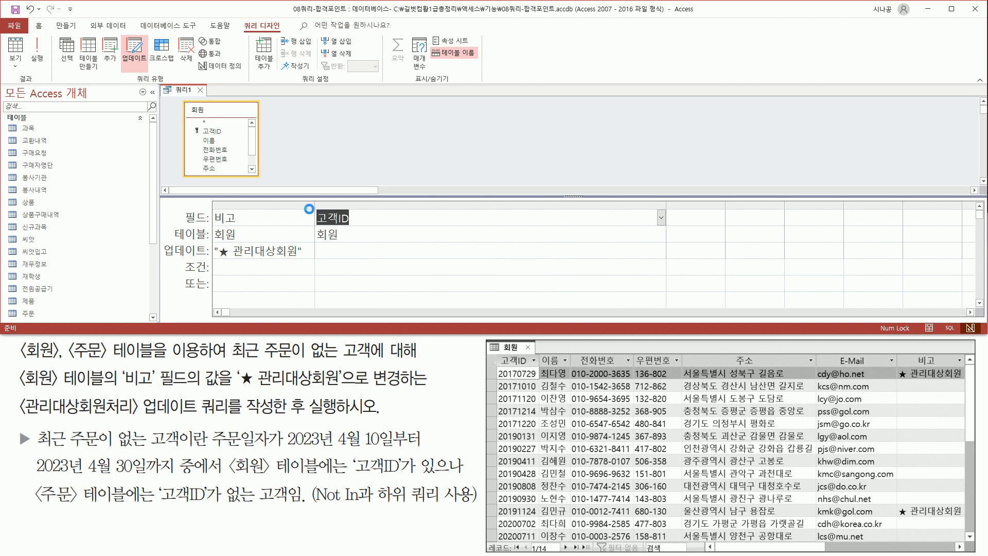
left_click_drag(311, 206, 368, 226)
key("Escape")
left_click(339, 266)
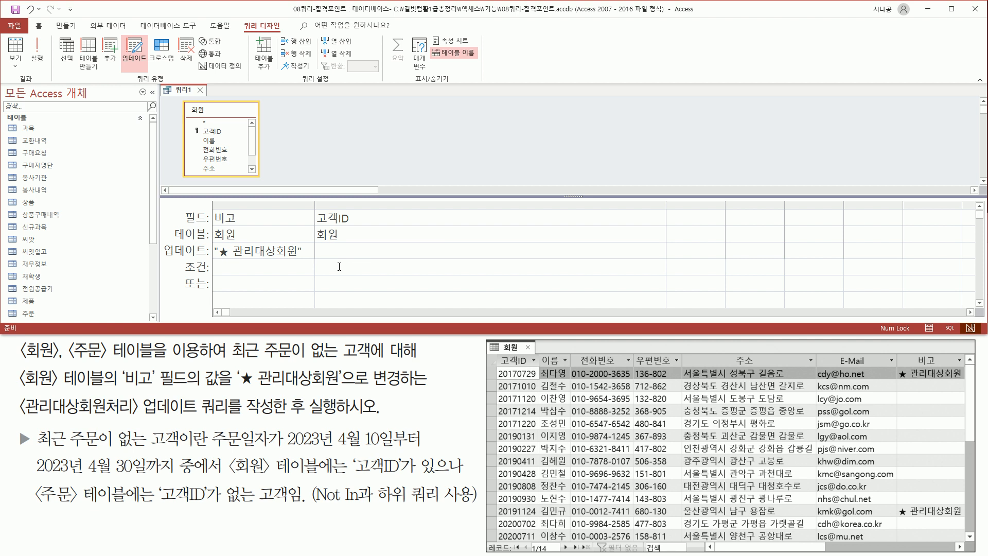
left_click_drag(312, 506, 474, 505)
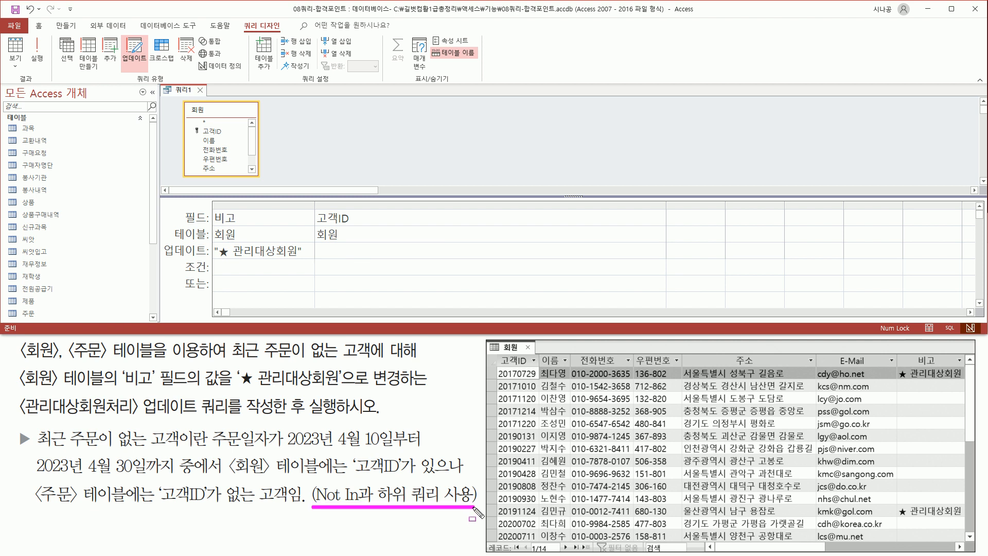
key("Escape")
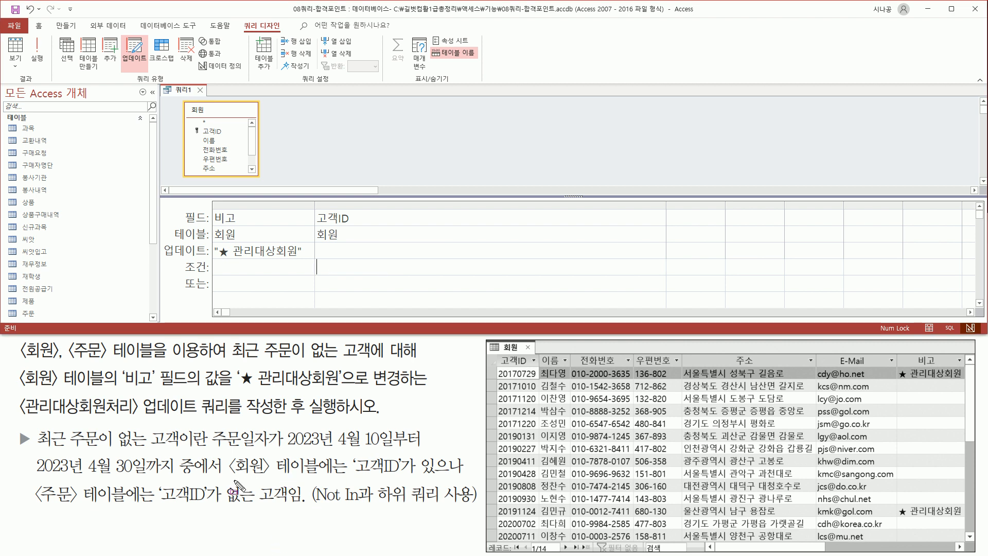
mouse_move(229, 475)
left_mouse_down()
mouse_move(336, 454)
mouse_move(326, 452)
mouse_move(363, 473)
mouse_move(407, 475)
left_mouse_up()
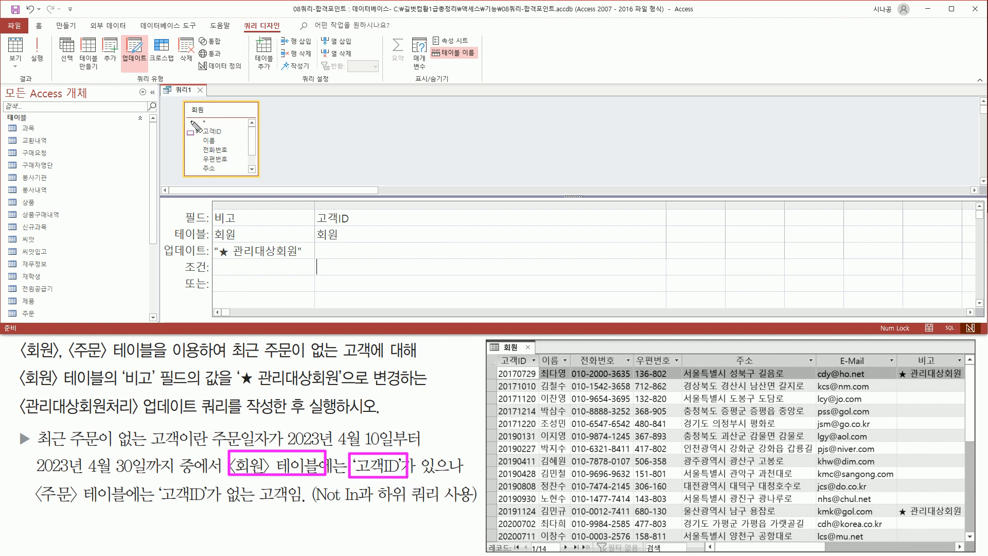
mouse_move(32, 481)
left_mouse_down()
mouse_move(79, 511)
mouse_move(129, 509)
left_mouse_up()
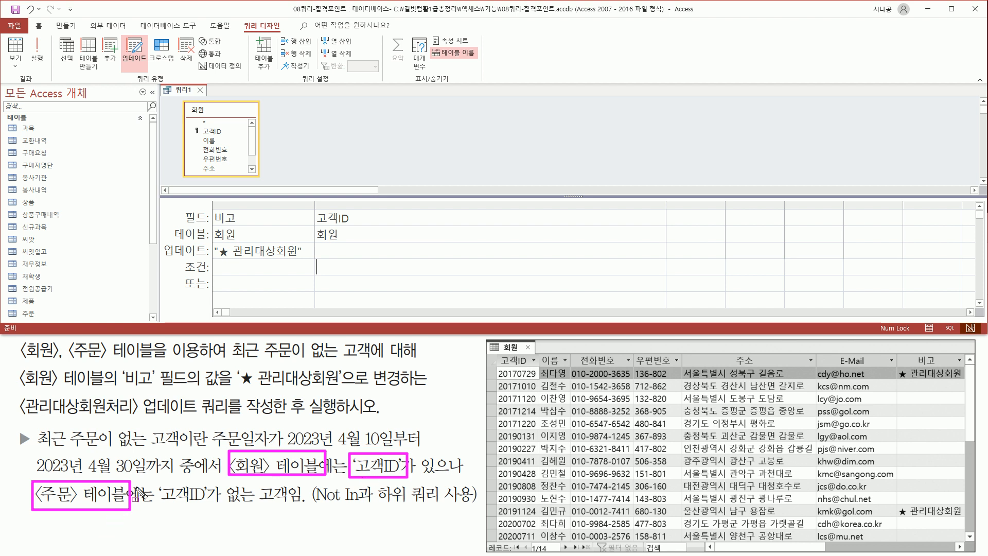
mouse_move(160, 510)
left_mouse_down()
mouse_move(220, 508)
mouse_move(216, 481)
left_mouse_up()
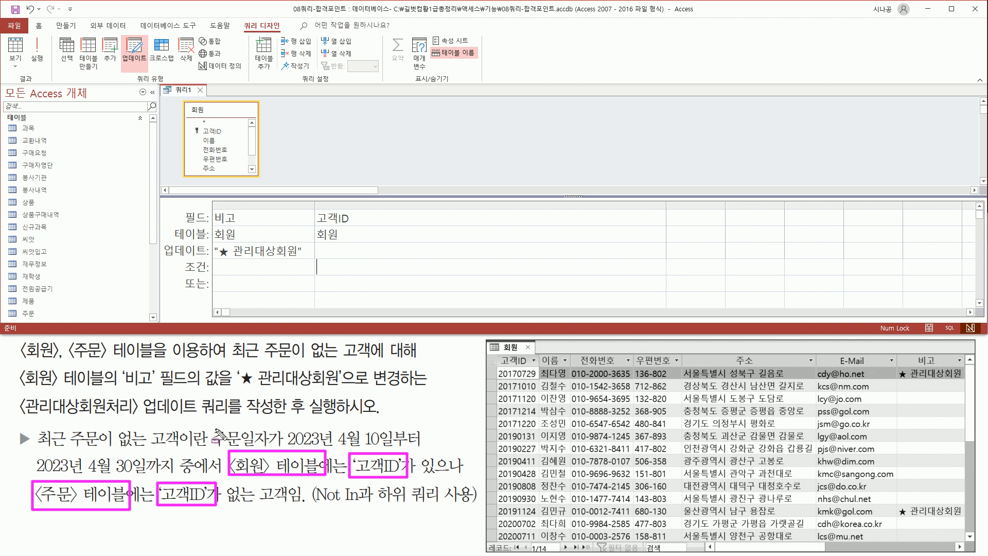
mouse_move(212, 433)
left_mouse_down()
mouse_move(255, 449)
mouse_move(427, 446)
left_mouse_up()
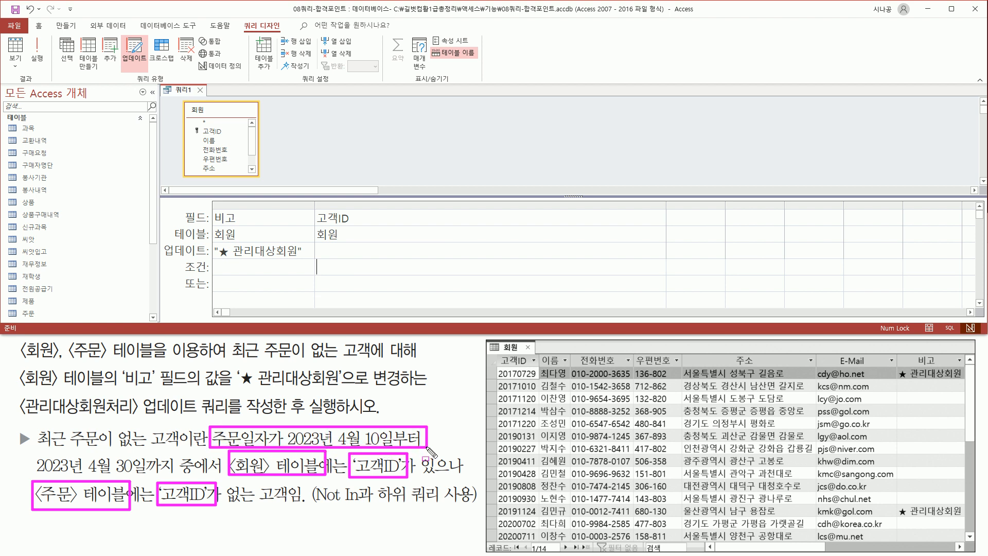
mouse_move(32, 453)
left_mouse_down()
mouse_move(52, 471)
mouse_move(155, 485)
mouse_move(175, 475)
left_mouse_up()
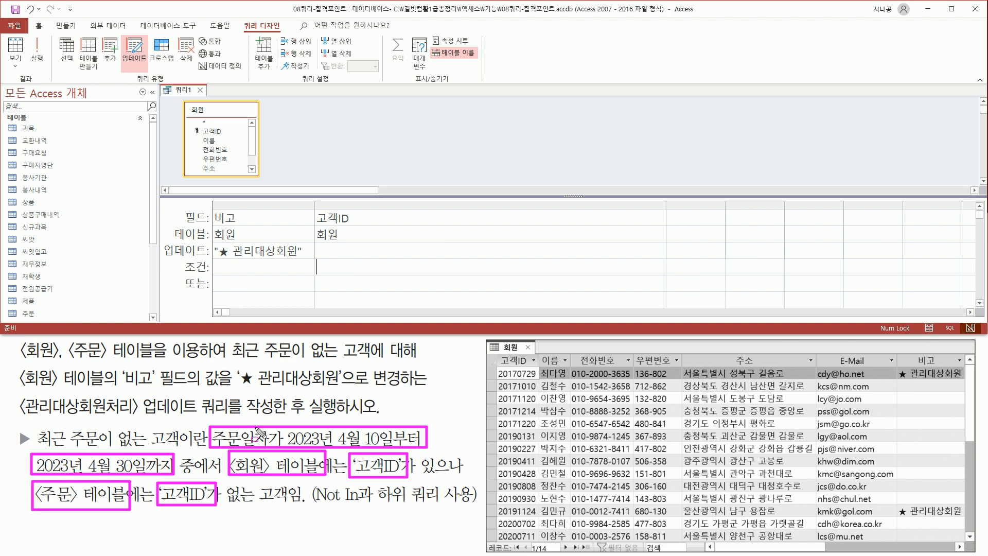
key("Escape")
Start the criterion for the 고객ID field with the text "not in ("
left_click(345, 267)
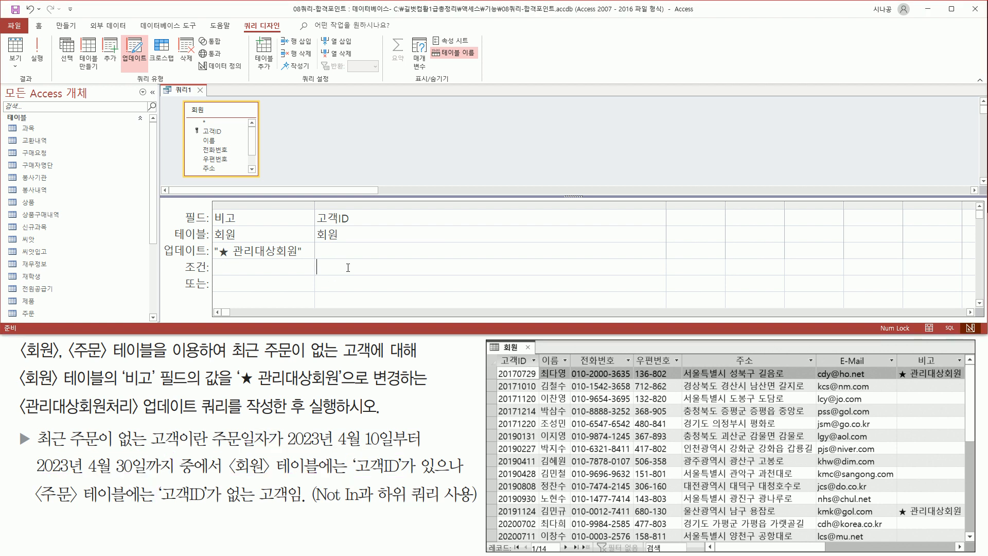
type("ㅜㅐ")
type("t")
type(" in (")
left_click_drag(376, 507, 466, 507)
key("Escape")
left_click(376, 267)
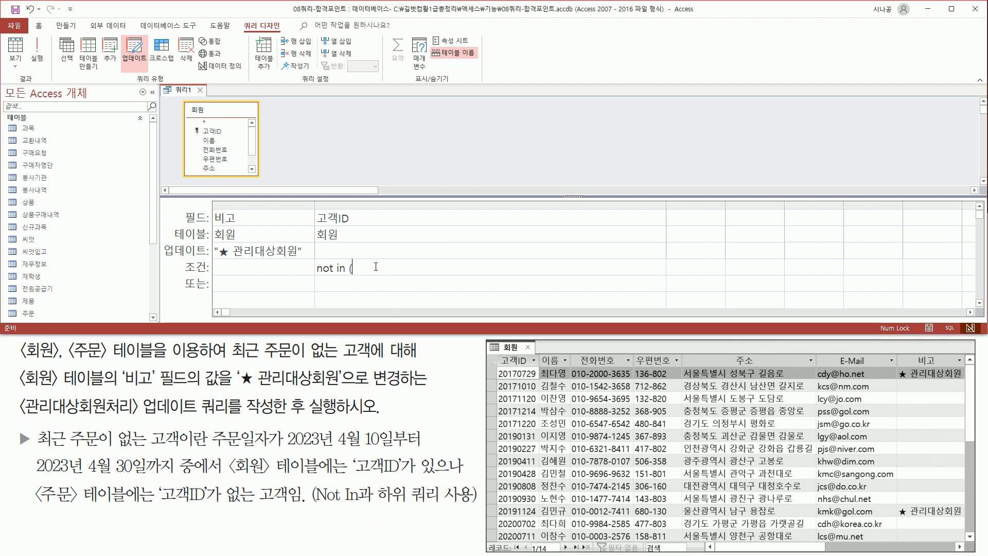
Continue the 고객ID criterion with the subquery text "select 고객id from 주문"
type("elect")
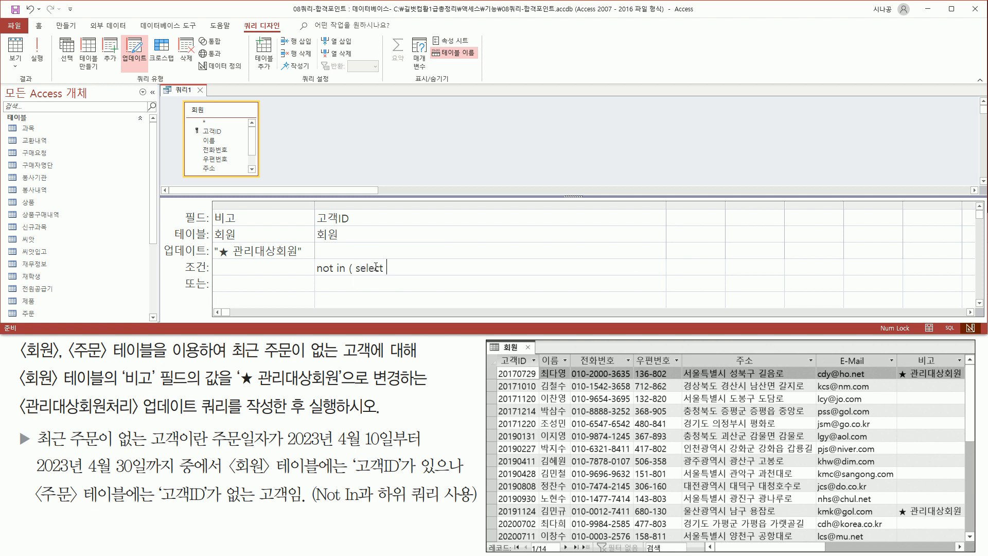
type("고")
type("개")
type("i")
type("d from")
type(" 주문")
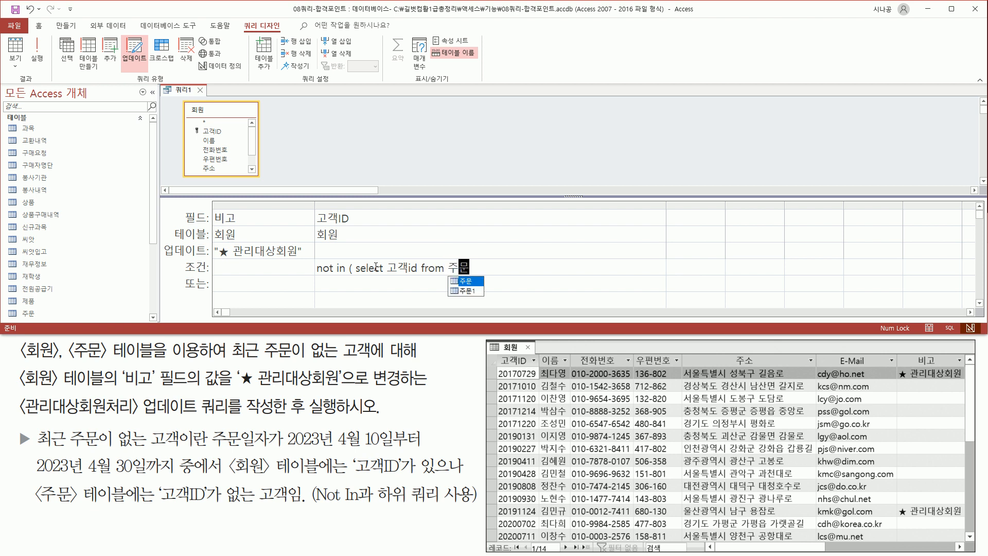
mouse_move(211, 422)
left_mouse_down()
mouse_move(215, 442)
mouse_move(276, 444)
left_mouse_up()
key("Escape")
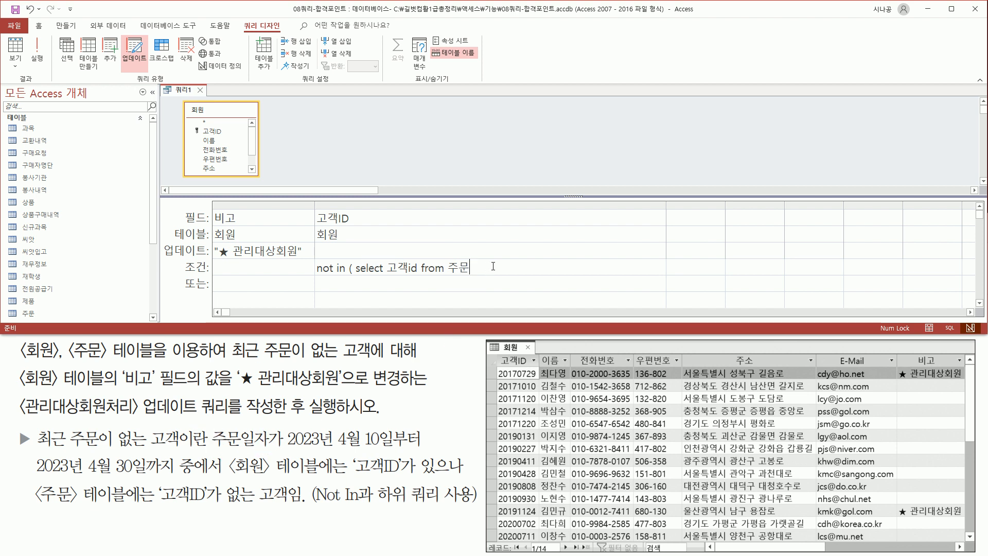
Extend the subquery in the 고객ID criterion with "where 주문일자"
type("where")
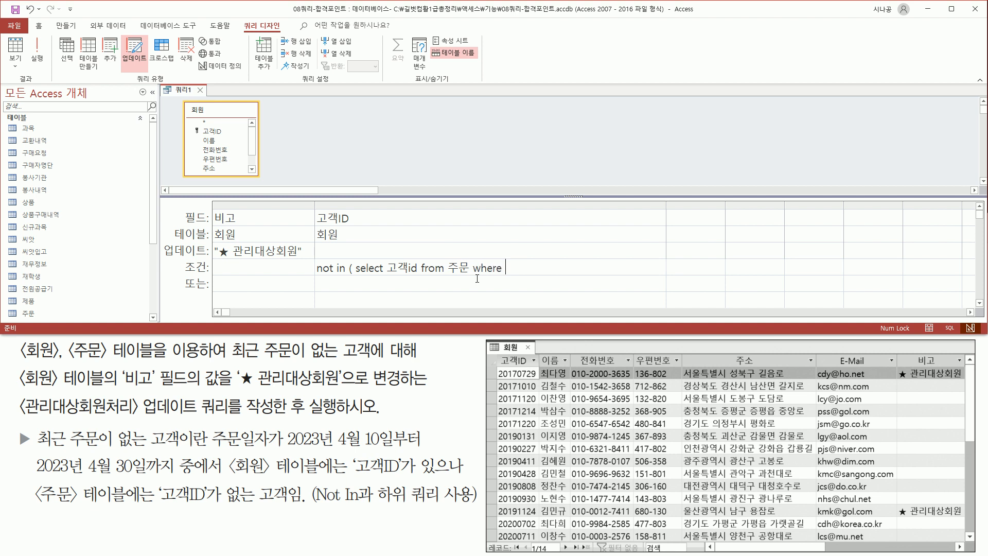
left_click_drag(208, 426, 268, 448)
key("Escape")
left_click(523, 267)
type("주문일자")
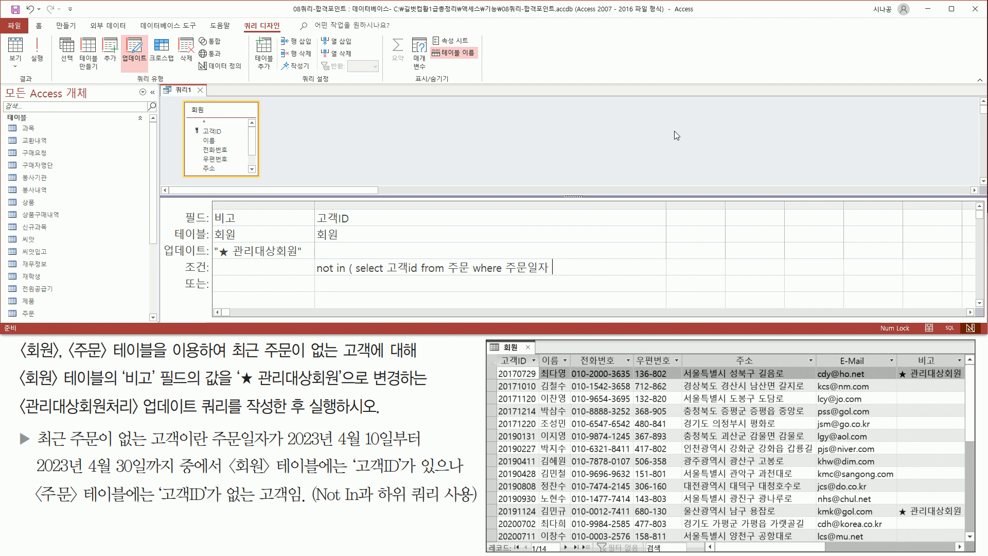
key("ctrl+2")
left_click_drag(283, 447, 400, 446)
left_click_drag(33, 478, 150, 479)
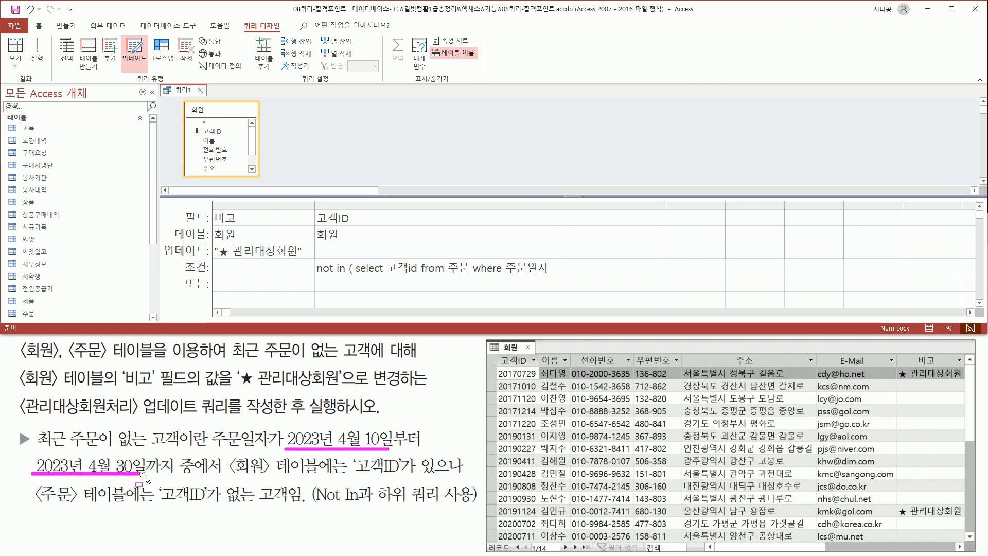
key("Escape")
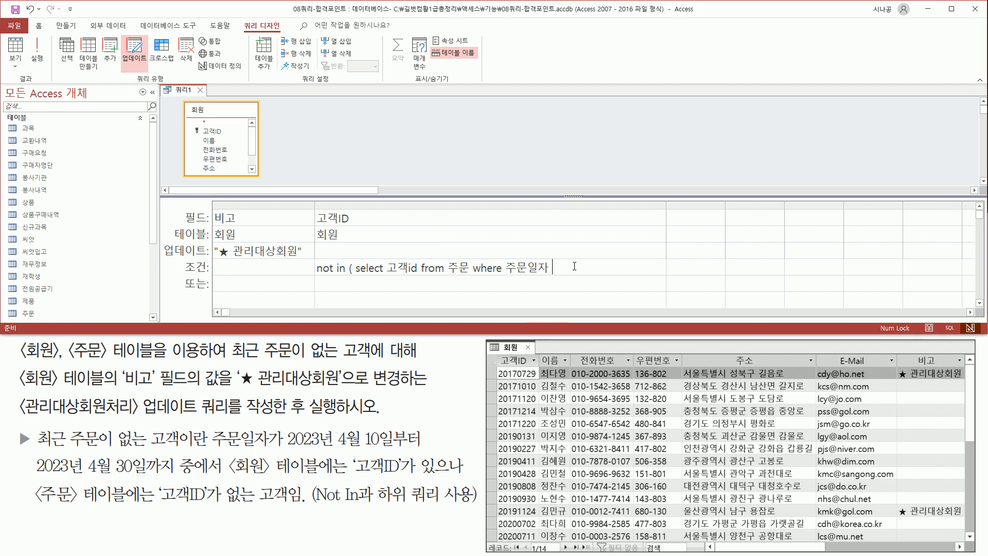
Widen the 고객ID column and extend its subquery condition with "between 2023-04-10 and 2023-04-30"
left_click_drag(665, 204, 729, 204)
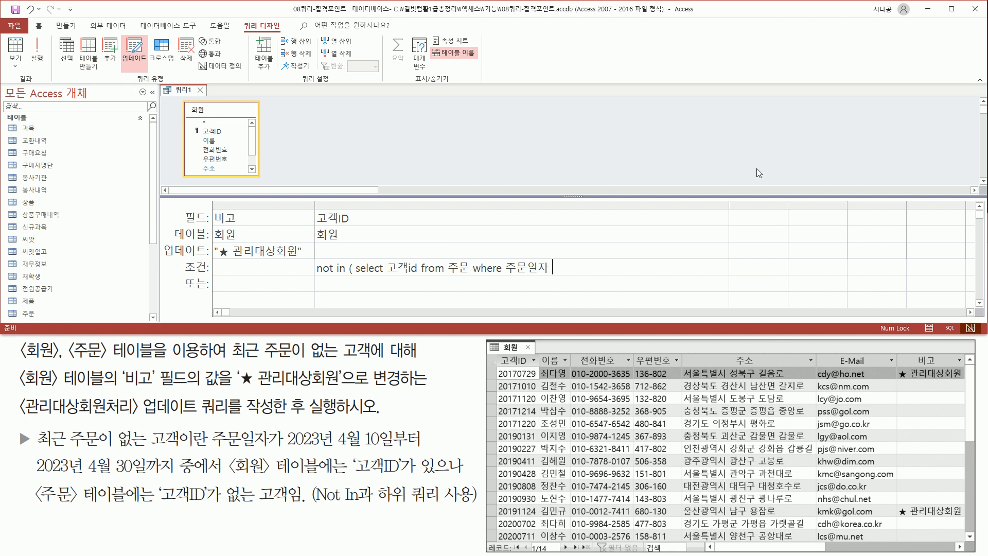
type("be")
type("tween 2023-04-10  2023-0")
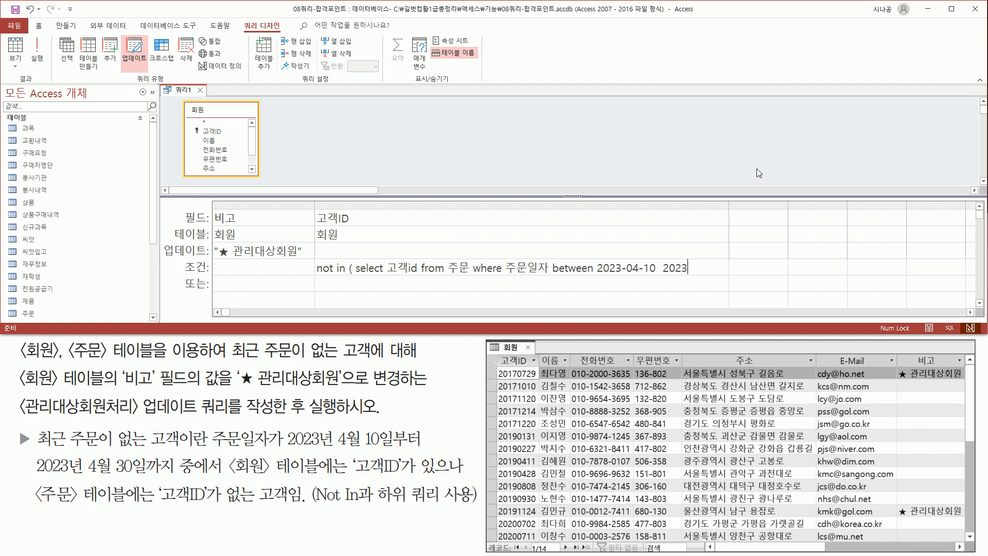
type("4-30")
type("and")
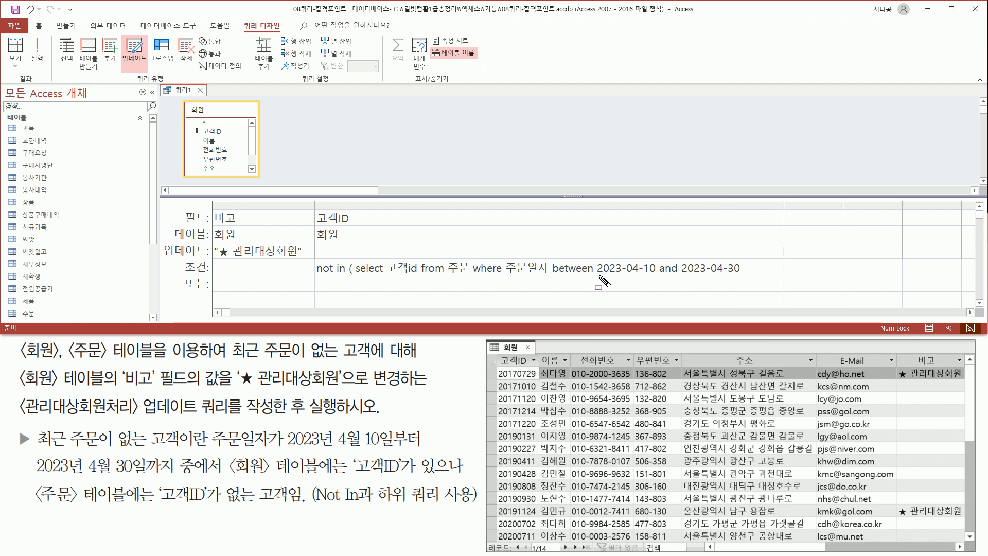
left_click_drag(598, 275, 741, 276)
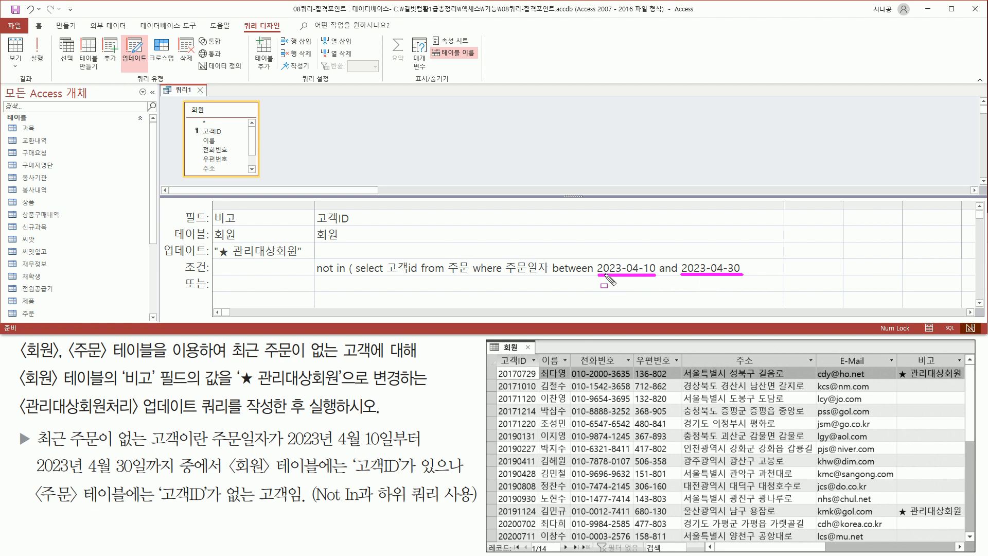
key("Escape")
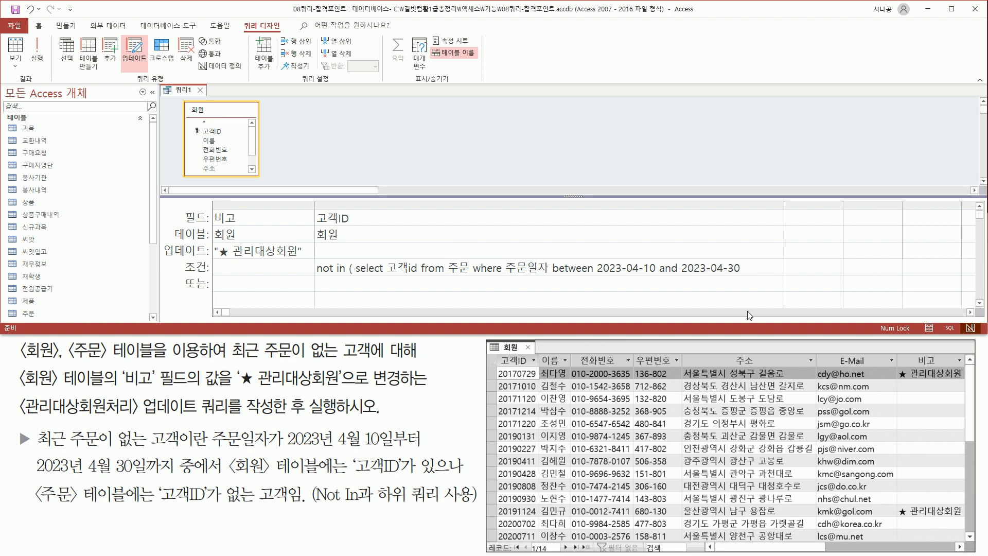
Enclose both dates in the 고객ID criterion in # signs and end the subquery with a closing parenthesis
type("#")
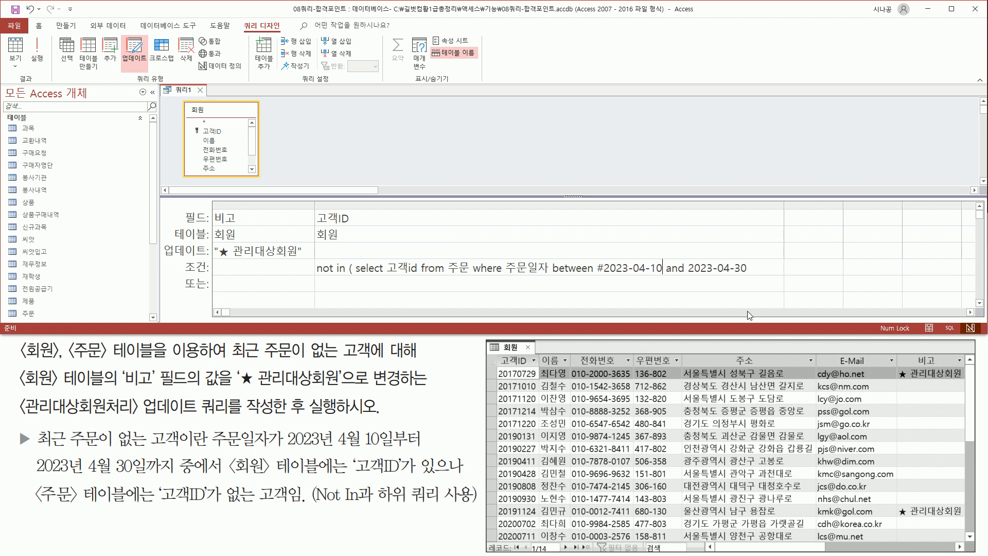
key("Left")
type("#")
type("#")
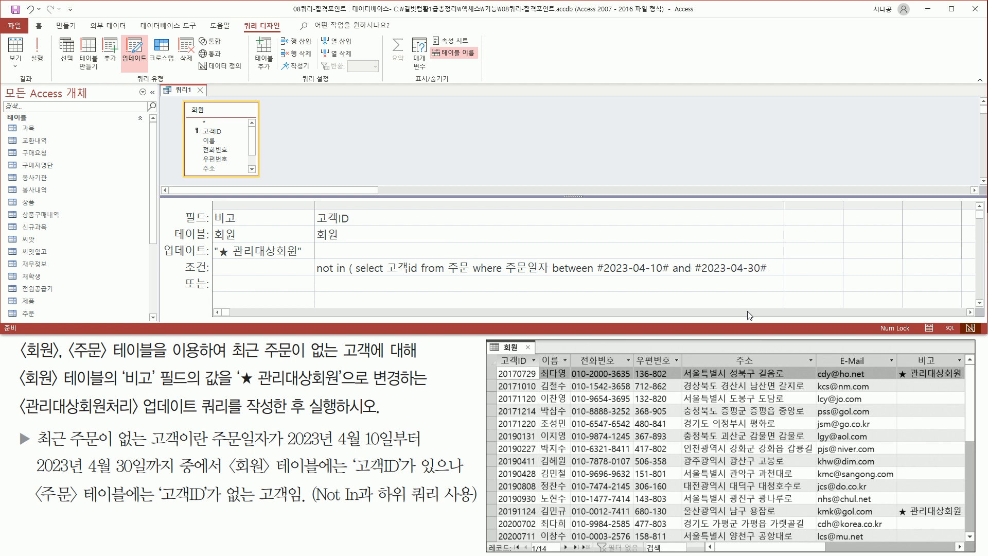
type(" )")
left_click_drag(444, 275, 468, 276)
left_click_drag(387, 258, 419, 277)
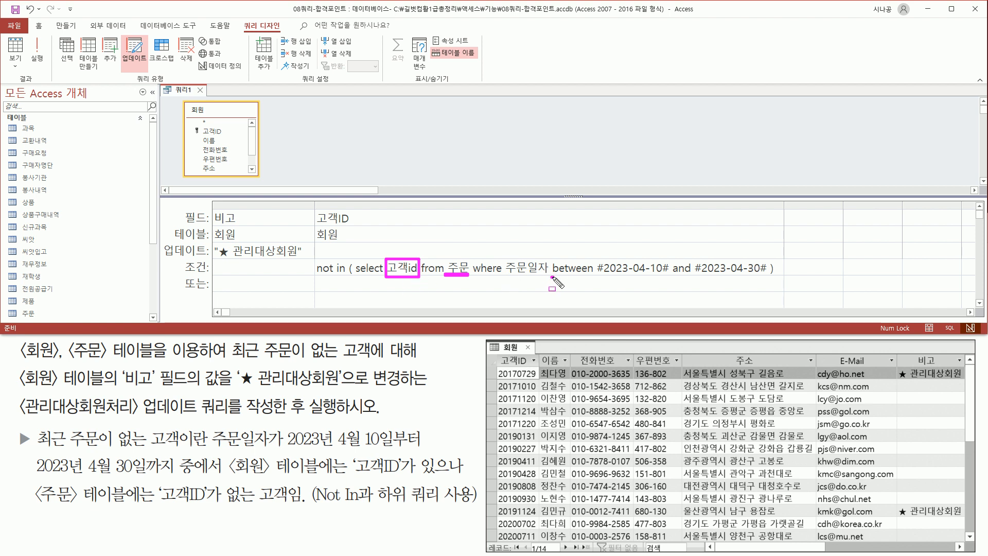
mouse_move(552, 278)
left_mouse_down()
mouse_move(503, 282)
mouse_move(502, 254)
left_mouse_up()
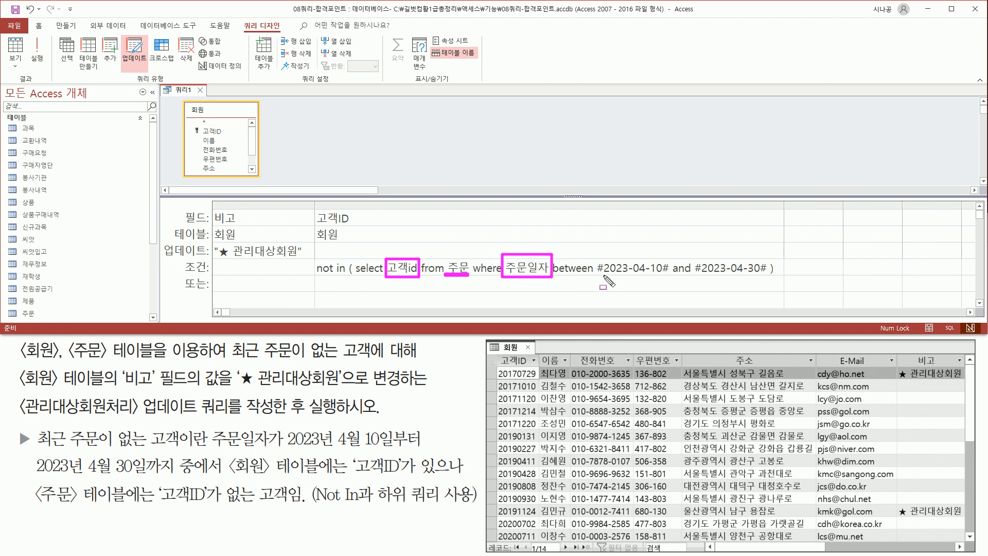
left_click_drag(603, 275, 761, 277)
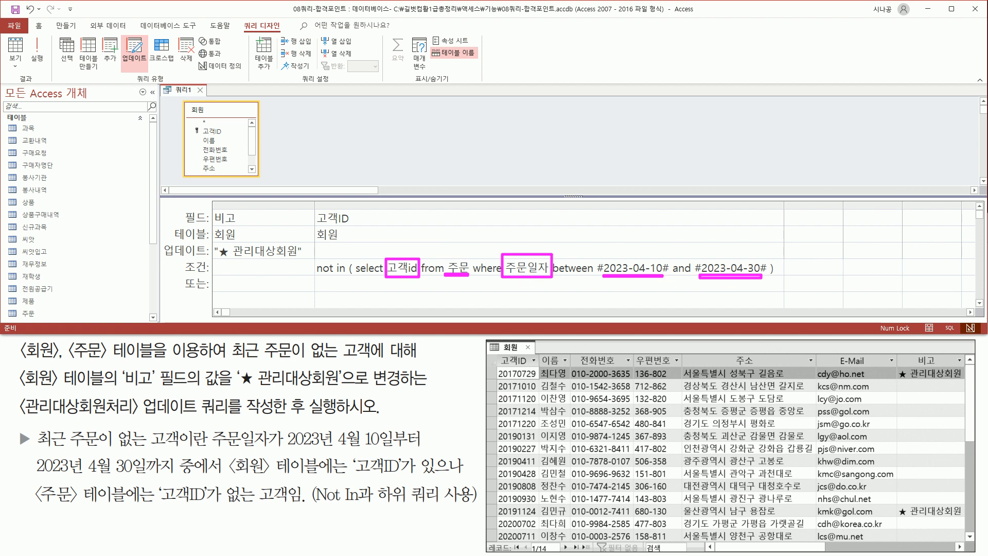
mouse_move(401, 256)
left_mouse_down()
mouse_move(410, 263)
mouse_move(425, 246)
left_mouse_up()
mouse_move(332, 241)
left_mouse_down()
mouse_move(329, 192)
mouse_move(354, 241)
mouse_move(335, 245)
left_mouse_up()
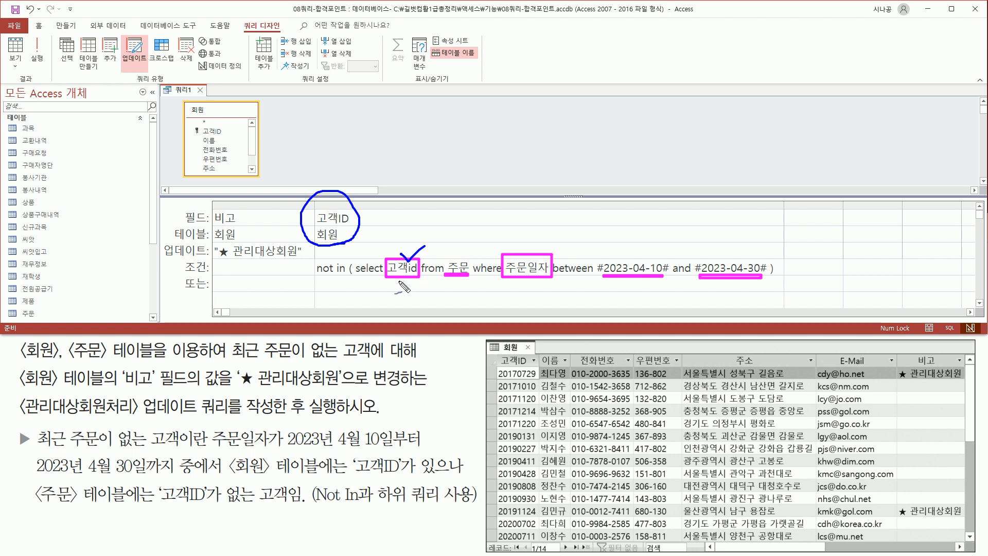
left_click_drag(316, 277, 348, 278)
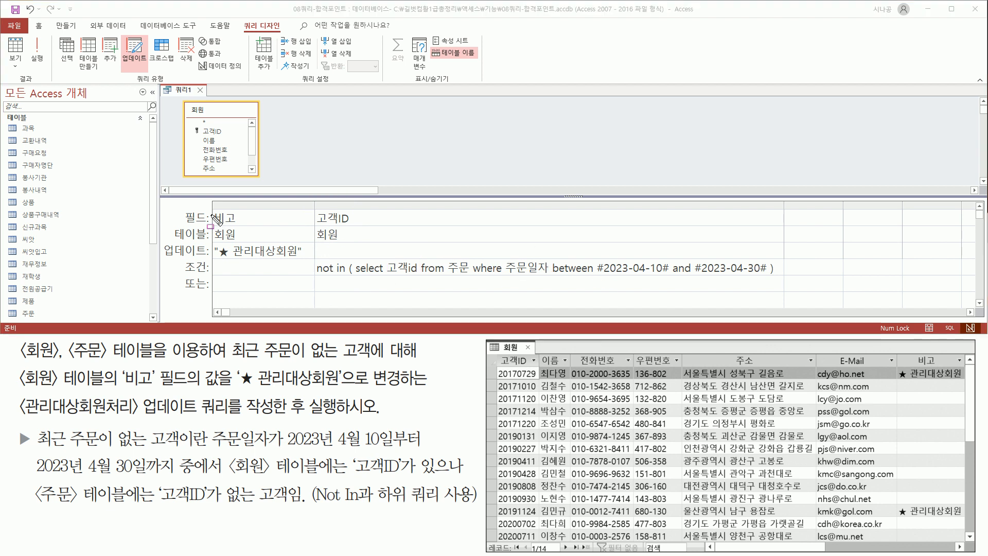
left_click_drag(211, 211, 247, 226)
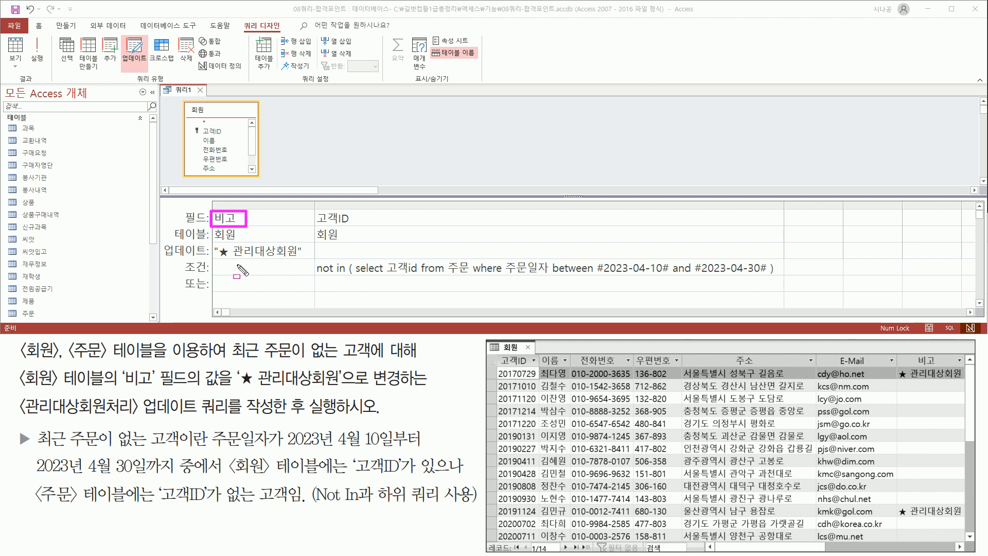
left_click_drag(215, 260, 304, 259)
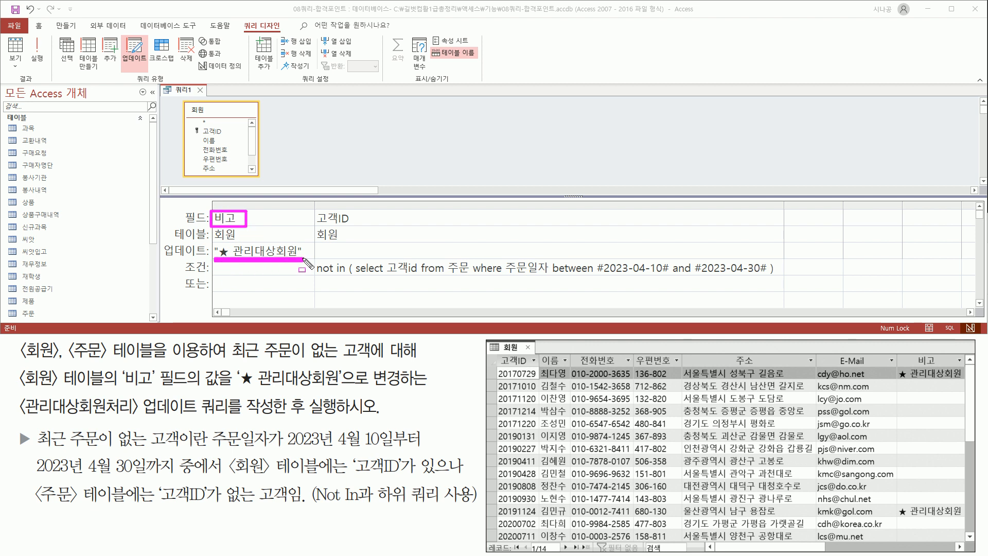
mouse_move(311, 207)
left_mouse_down()
mouse_move(336, 282)
mouse_move(780, 282)
left_mouse_up()
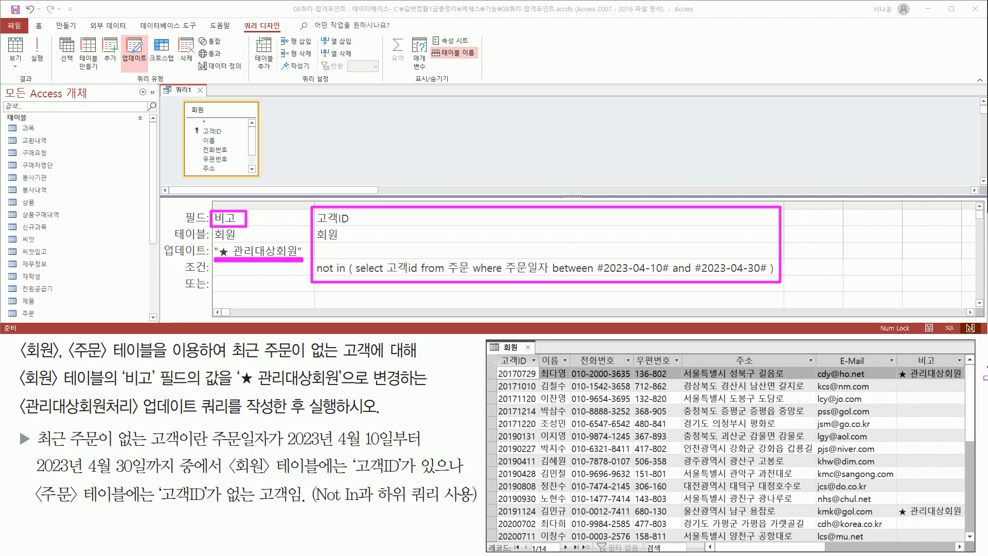
left_click_drag(898, 381, 966, 380)
left_click_drag(895, 517, 965, 518)
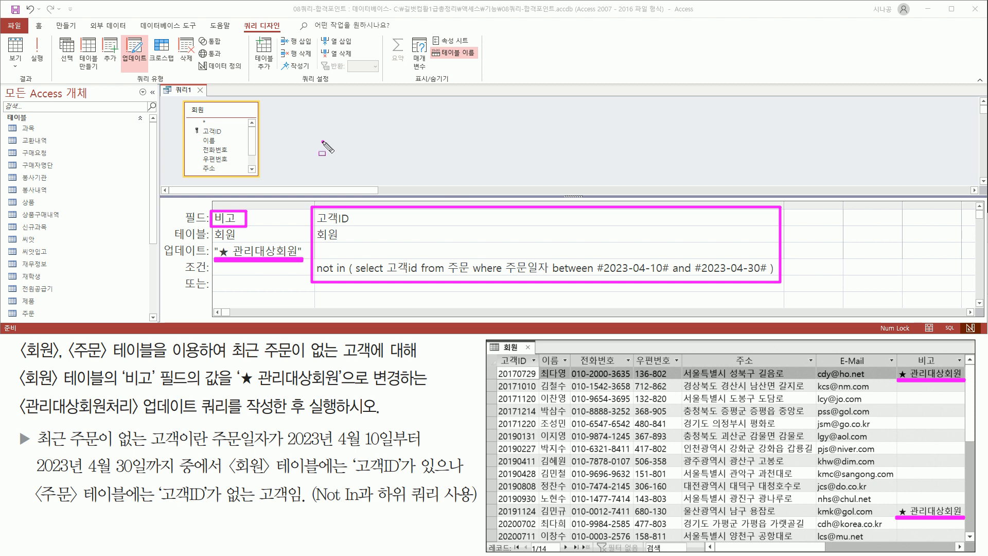
key("Escape")
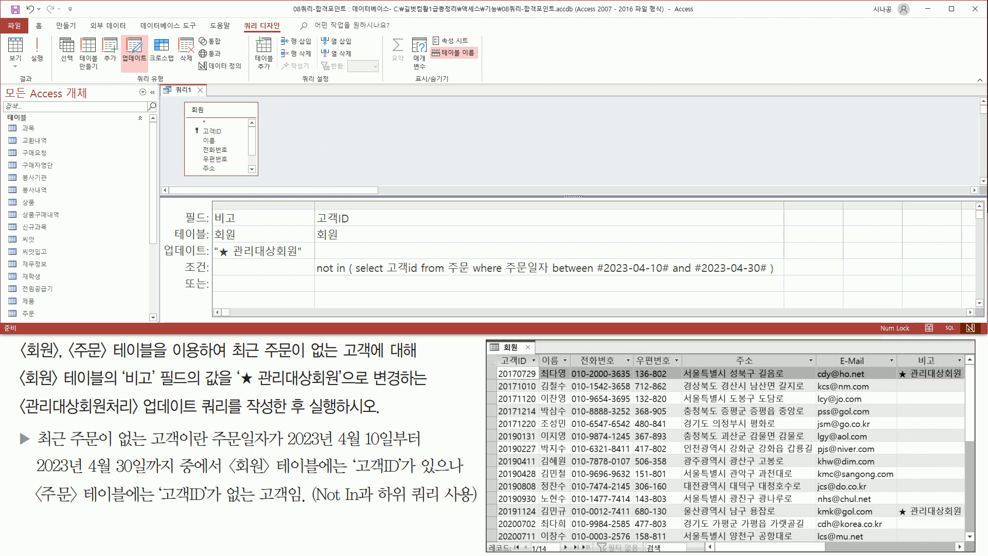
Run the update query and accept updating the 회원 records
key("ctrl+2")
left_click_drag(238, 15, 286, 34)
left_click_drag(26, 87, 41, 86)
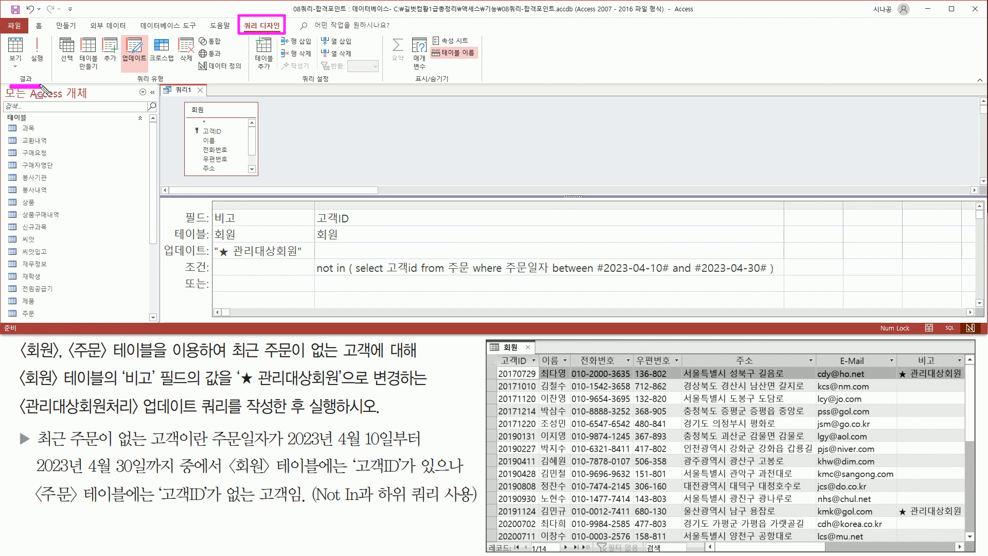
left_click_drag(28, 32, 50, 62)
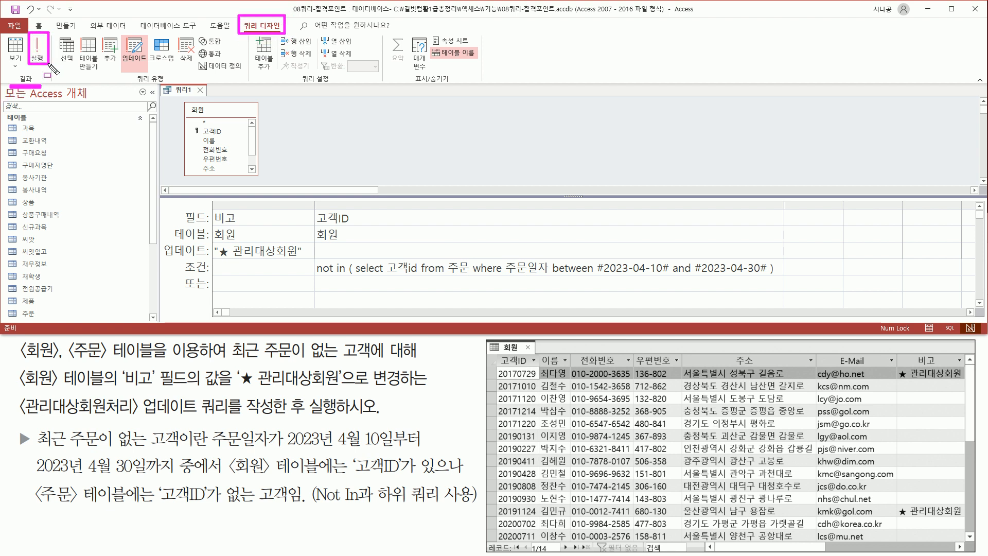
key("Escape")
left_click(37, 47)
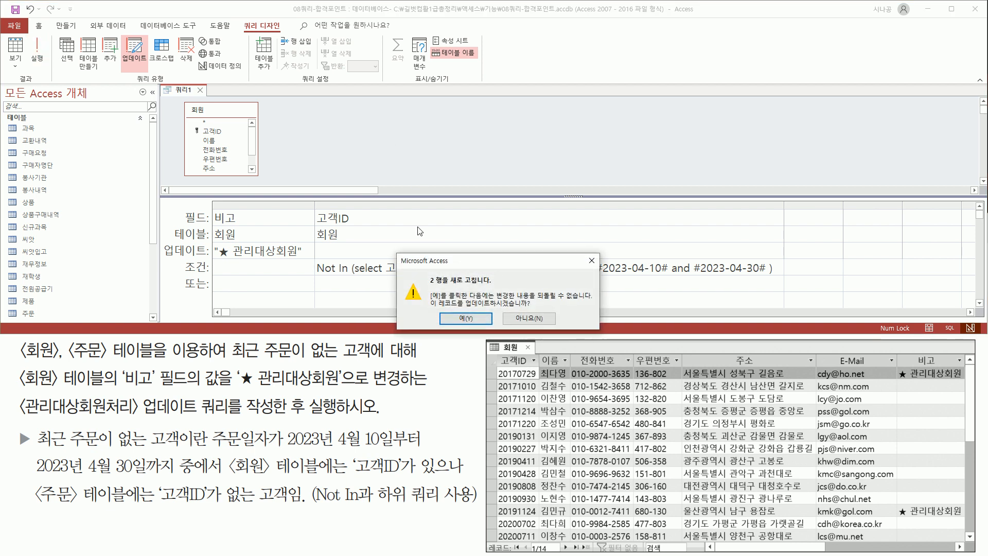
mouse_move(462, 266)
left_mouse_down()
mouse_move(485, 112)
mouse_move(521, 135)
left_mouse_up()
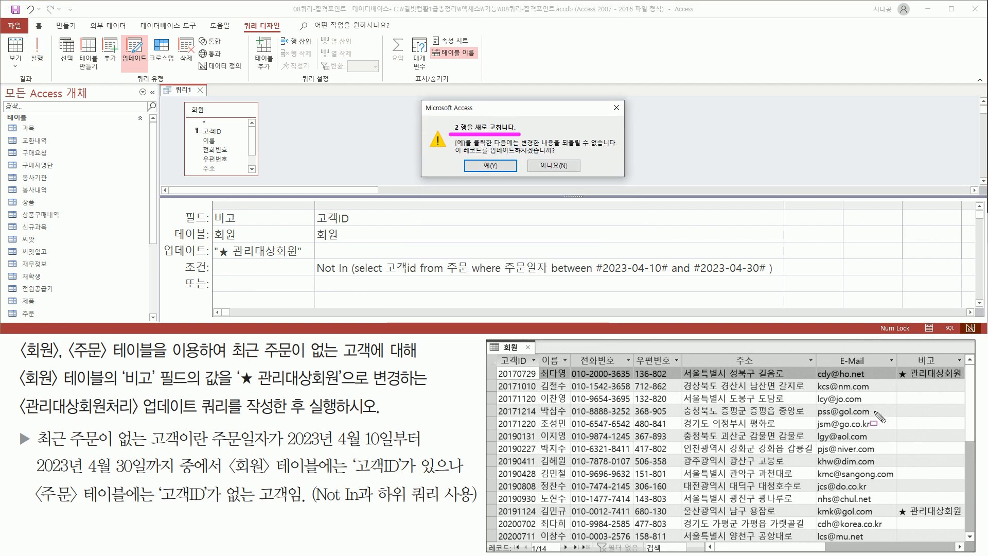
left_click_drag(896, 367, 968, 379)
mouse_move(928, 502)
left_mouse_down()
mouse_move(893, 514)
mouse_move(967, 519)
mouse_move(966, 503)
left_mouse_up()
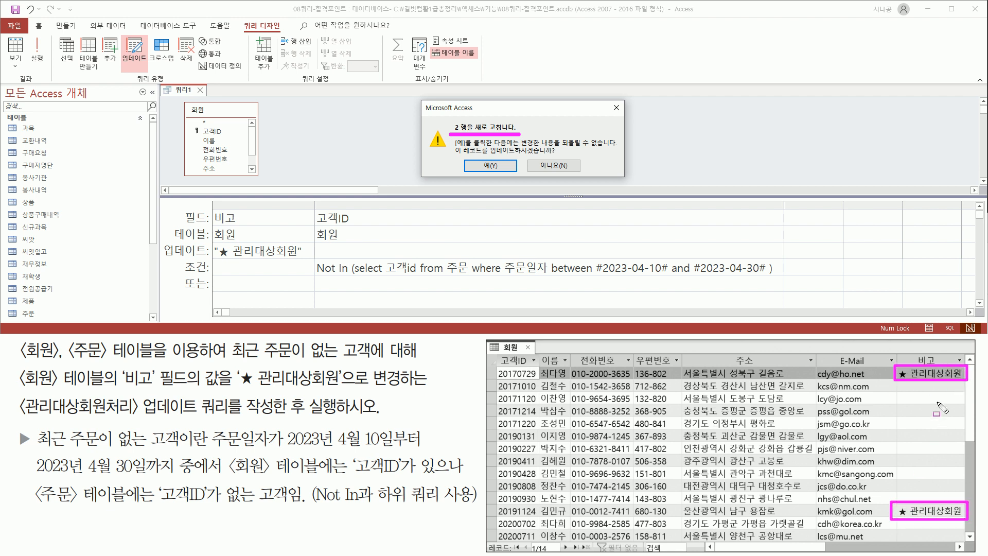
left_click_drag(489, 154, 562, 153)
left_click_drag(466, 160, 516, 172)
key("Escape")
left_click(491, 166)
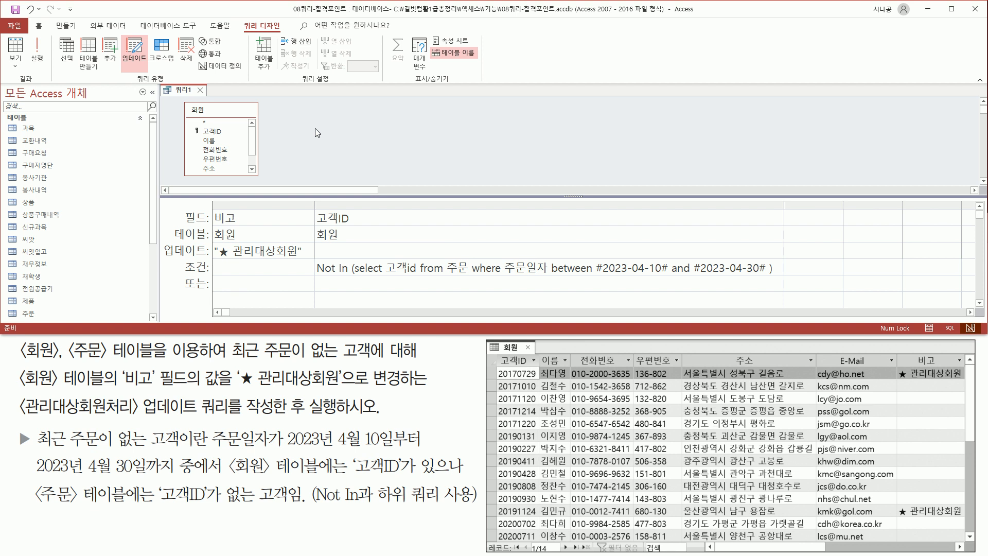
Close the update query's design and agree to save its changes
left_click_drag(202, 414, 396, 420)
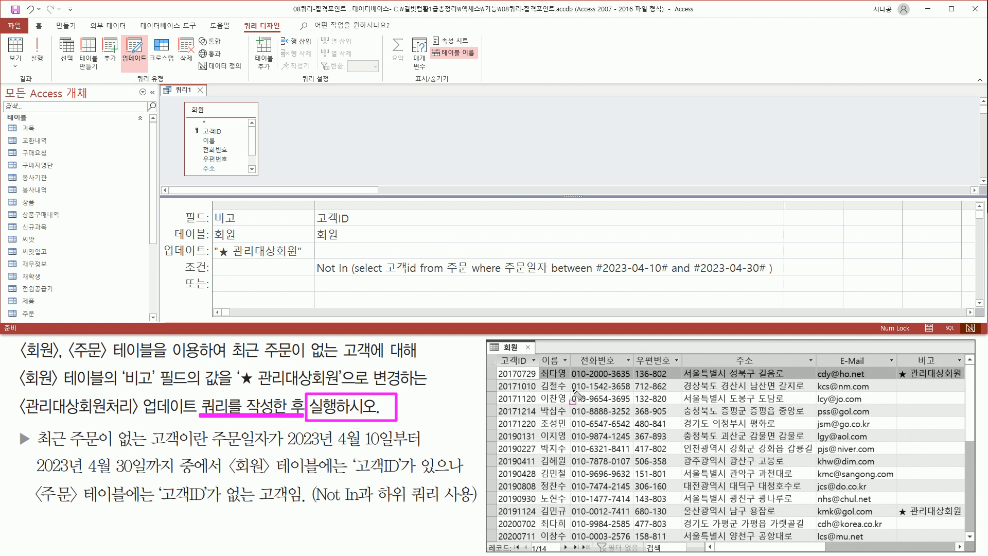
key("Escape")
key("ctrl+2")
left_click_drag(191, 86, 208, 97)
key("Escape")
left_click(199, 91)
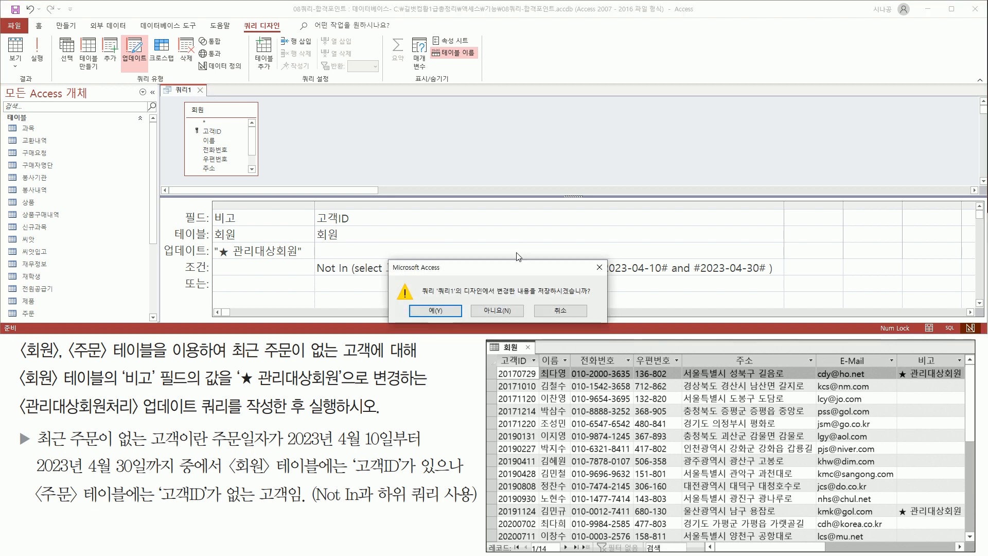
mouse_move(508, 270)
left_mouse_down()
mouse_move(523, 118)
mouse_move(607, 145)
left_mouse_up()
left_click_drag(432, 151, 467, 166)
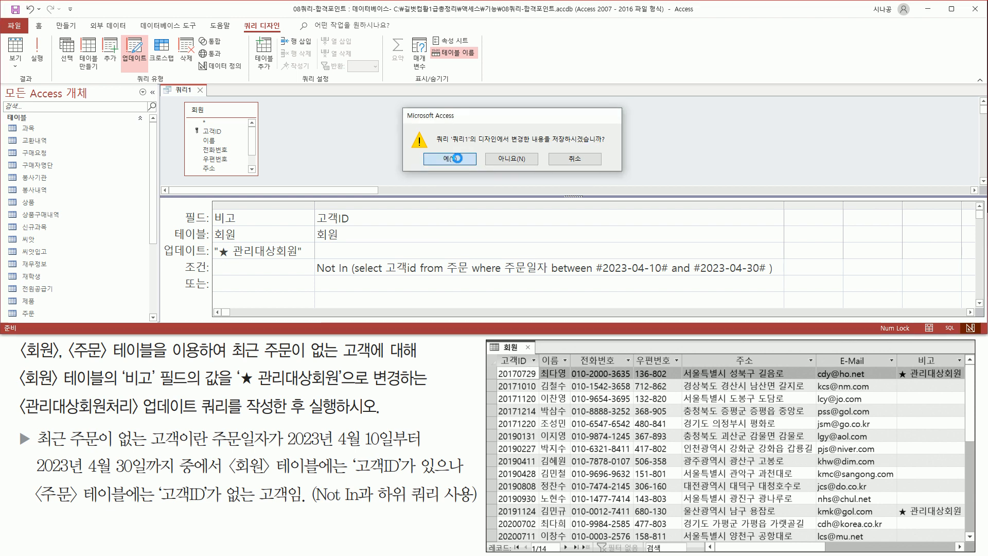
left_click(461, 160)
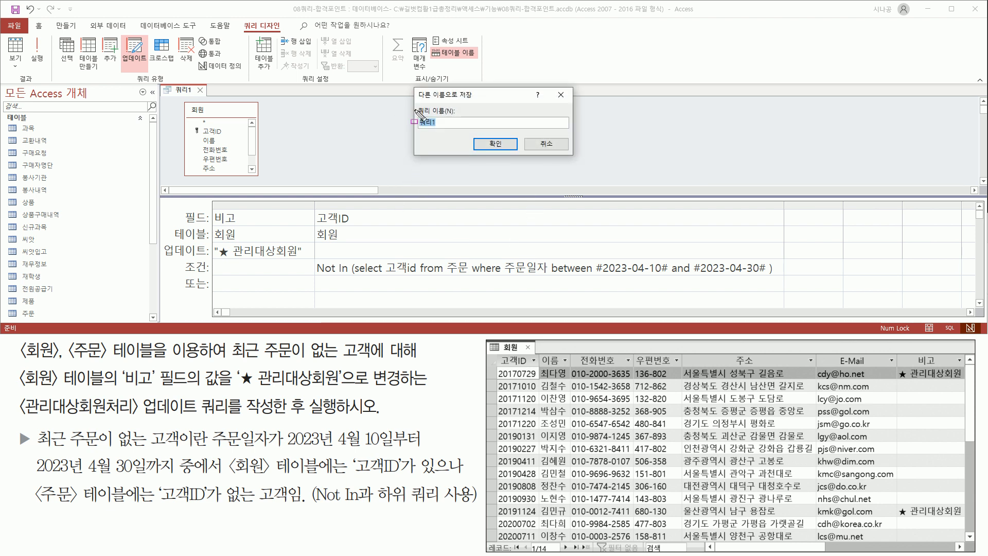
Save the query under the name 관리대상회원처리
left_click_drag(416, 104, 461, 133)
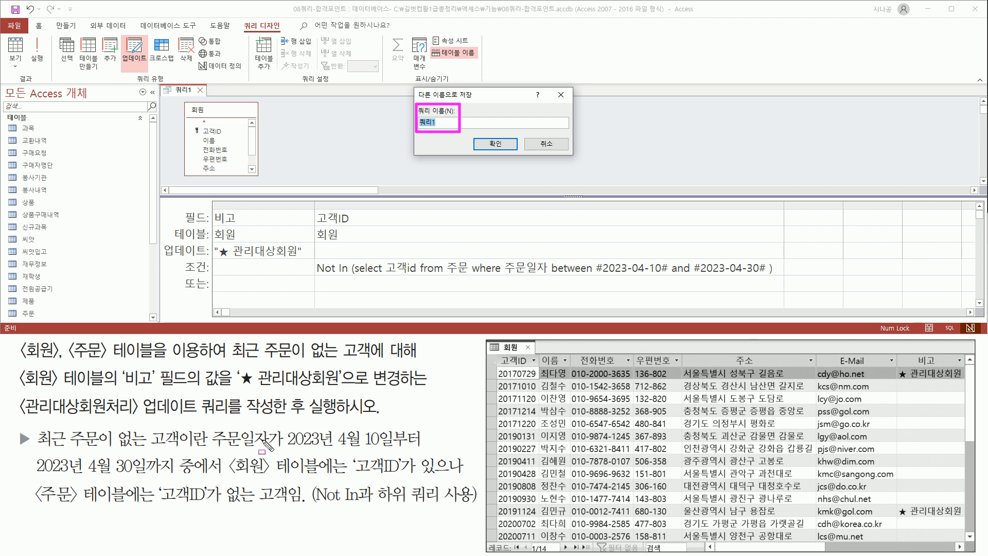
left_click_drag(22, 416, 281, 417)
key("Escape")
left_click(479, 109)
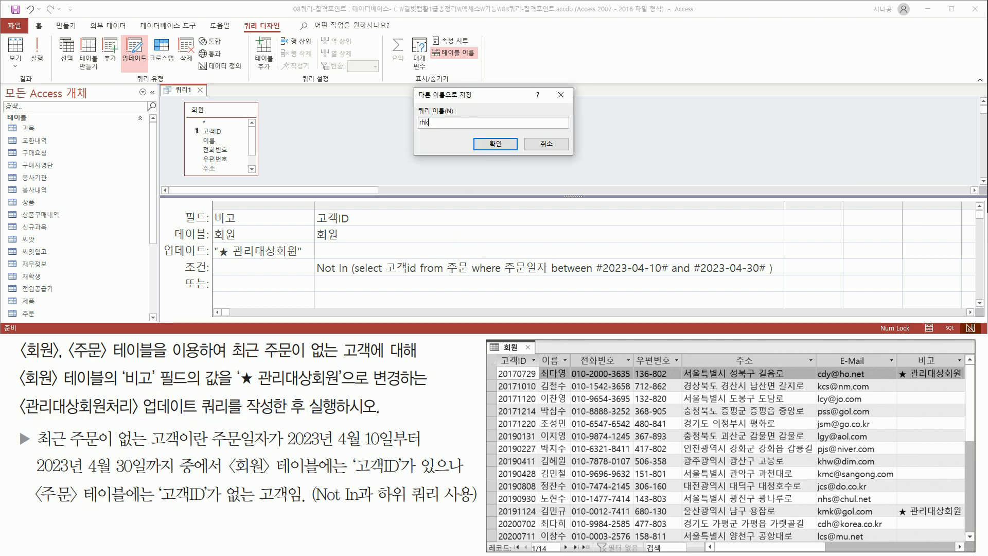
key("BackSpace")
key("BackSpace")
key("BackSpace")
key("BackSpace")
key("BackSpace")
type("ㄱ")
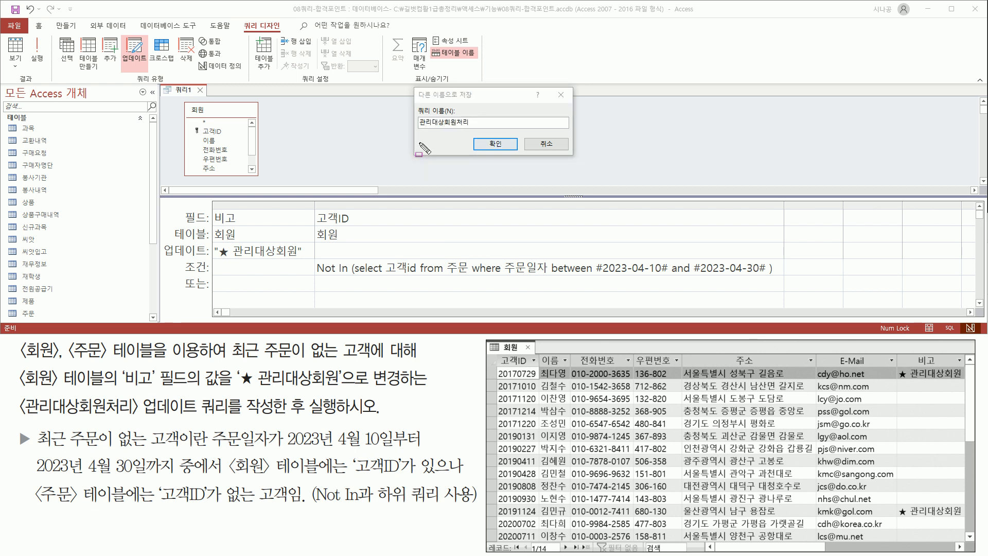
mouse_move(414, 130)
left_mouse_down()
mouse_move(474, 130)
mouse_move(503, 154)
left_mouse_up()
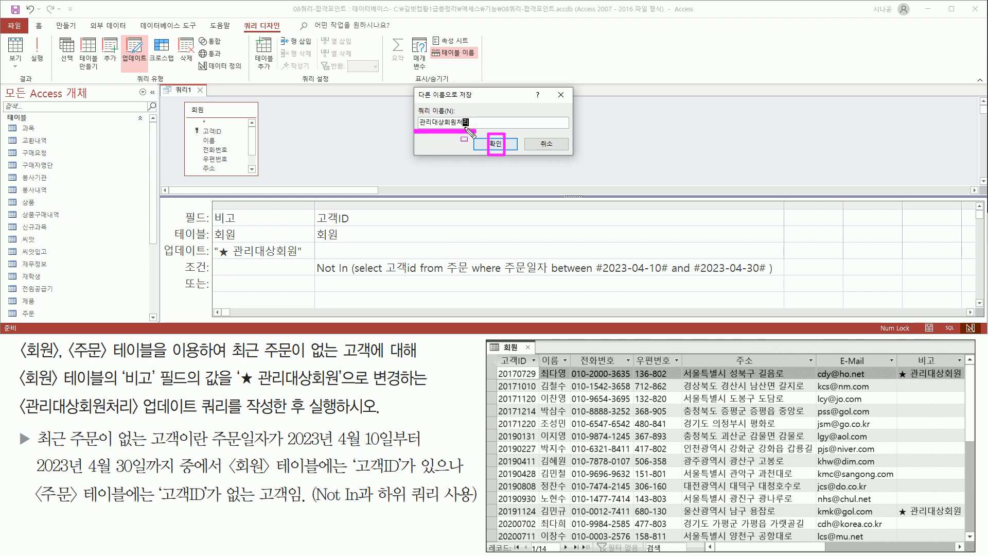
key("Escape")
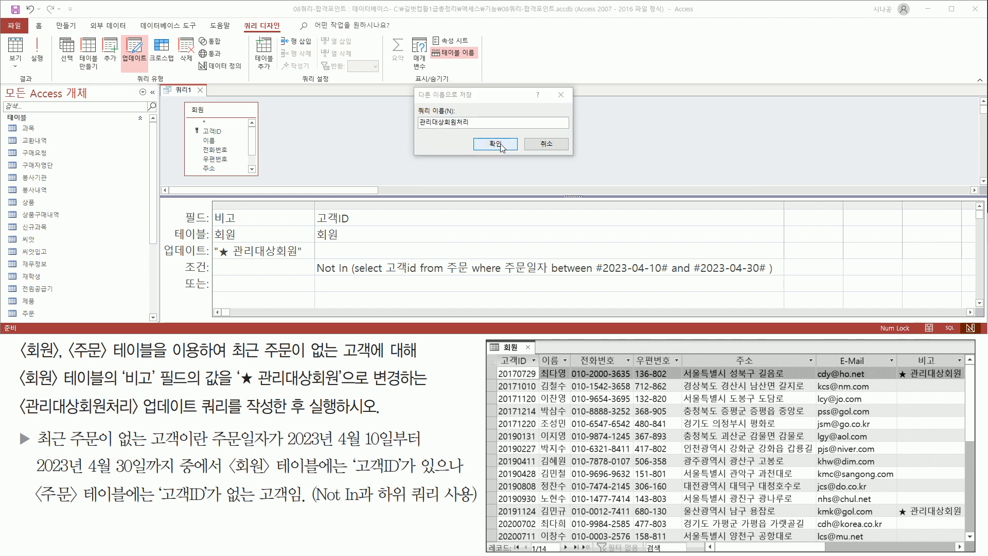
left_click(495, 144)
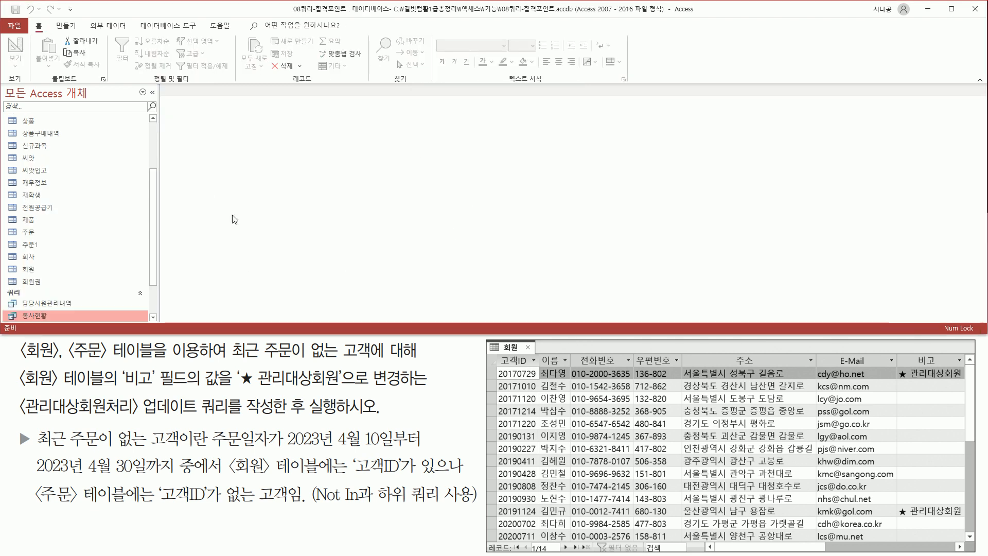
Look for the saved 관리대상회원처리 query in the list of database objects
scroll(93, 252, "down", 2)
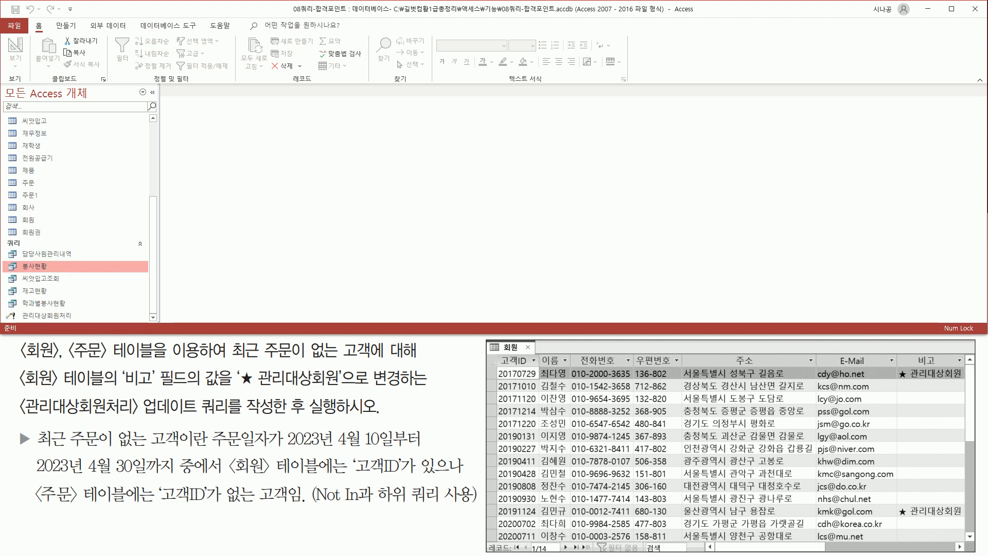
mouse_move(3, 308)
left_mouse_down()
mouse_move(10, 321)
mouse_move(76, 325)
left_mouse_up()
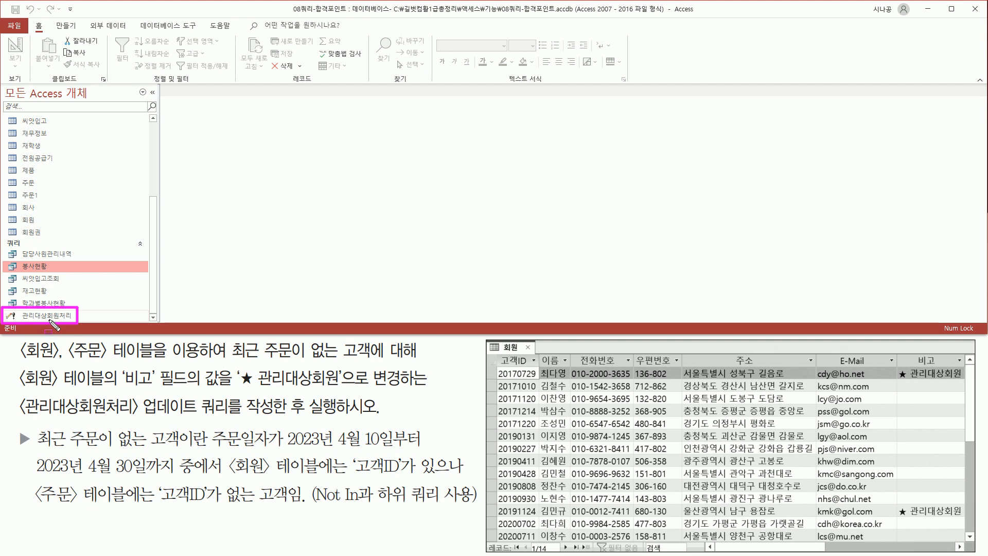
scroll(76, 226, "up", 5)
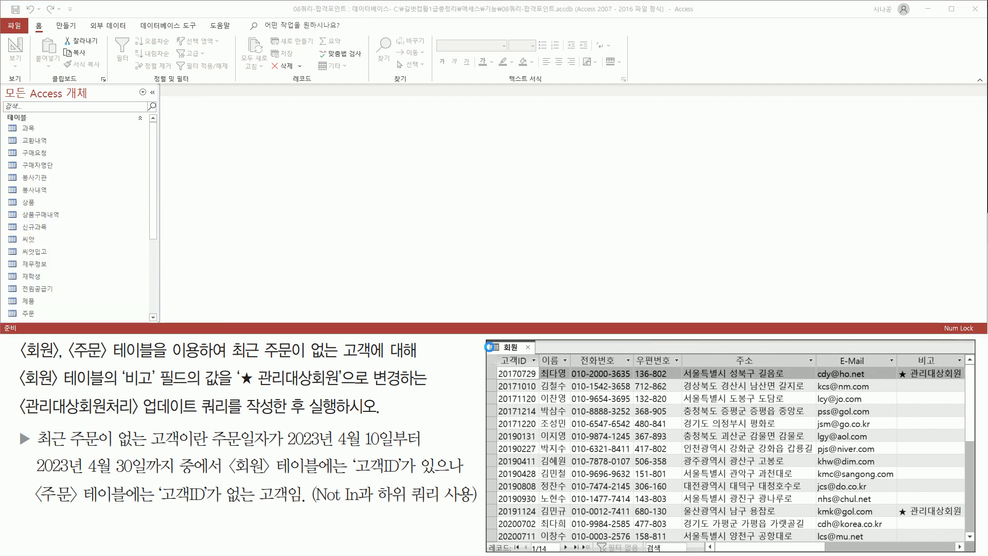
Open the 회원 table's records to inspect the updated data
left_click_drag(488, 339, 539, 355)
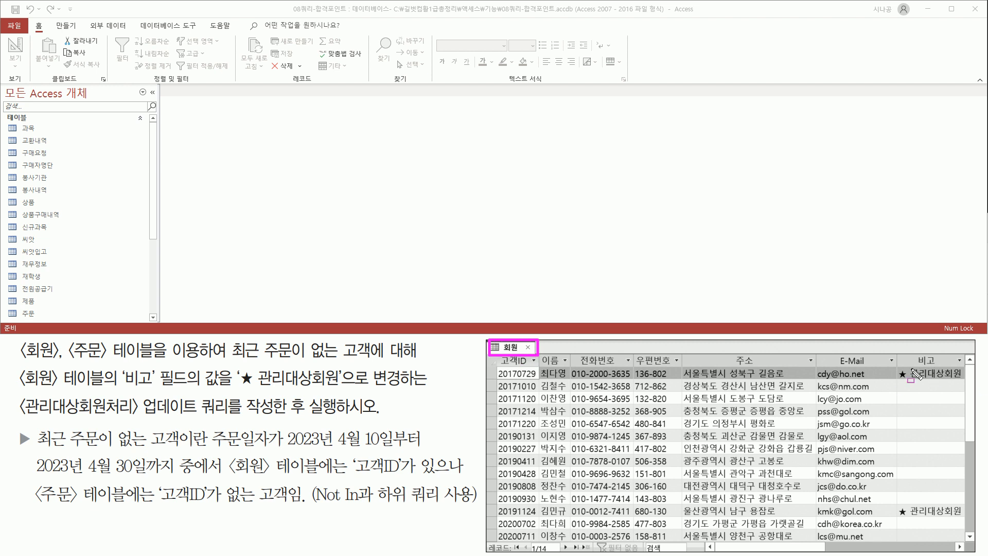
left_click_drag(901, 379, 958, 379)
left_click_drag(898, 516, 960, 517)
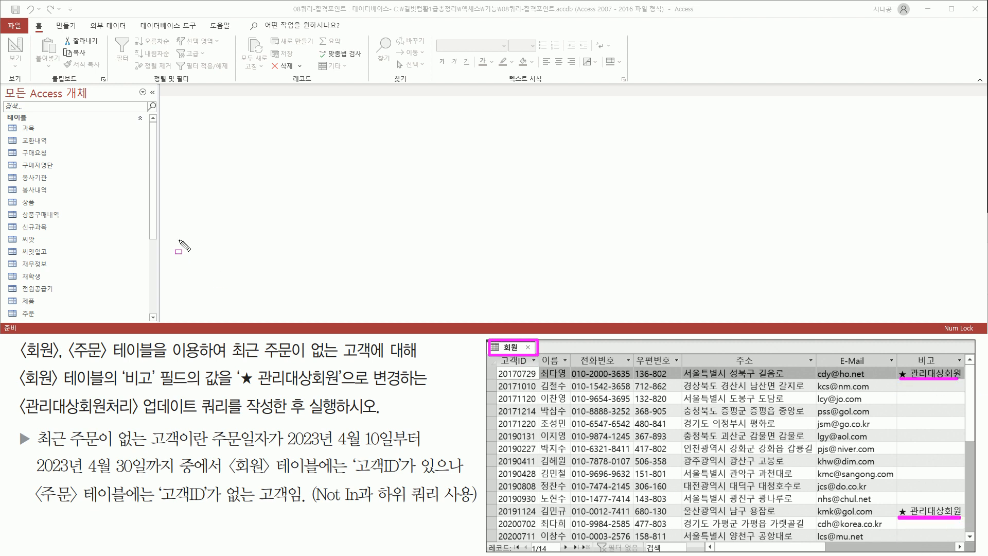
key("Escape")
scroll(137, 231, "down", 4)
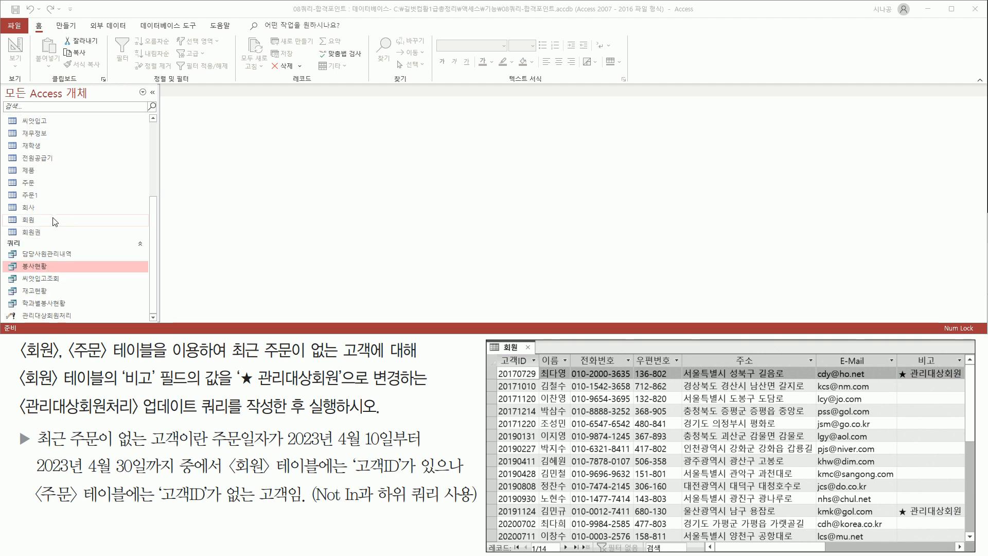
left_click(32, 220)
double_click(32, 218)
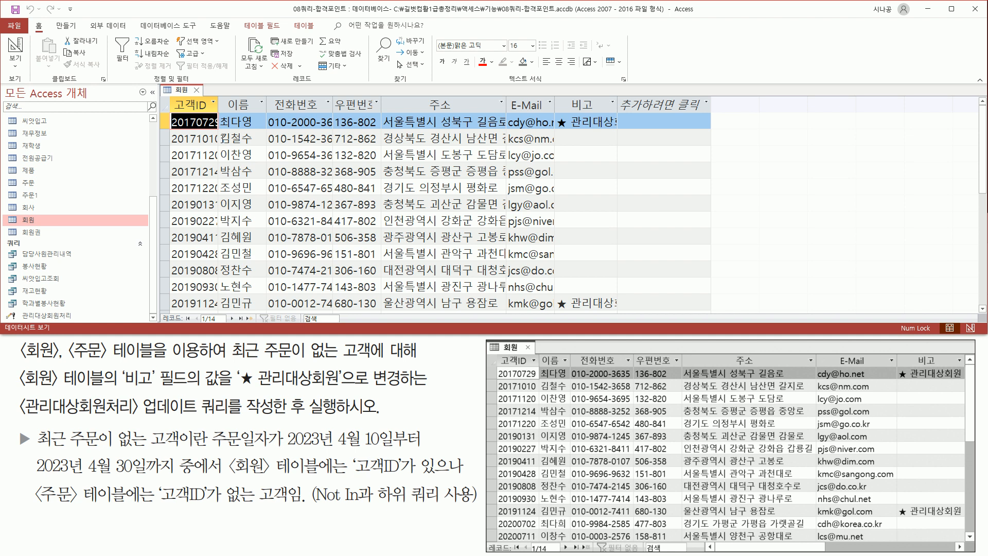
Compare the 비고 entries in the 회원 table with the expected result and close the table
mouse_move(170, 130)
left_mouse_down()
mouse_move(586, 131)
mouse_move(629, 115)
left_mouse_up()
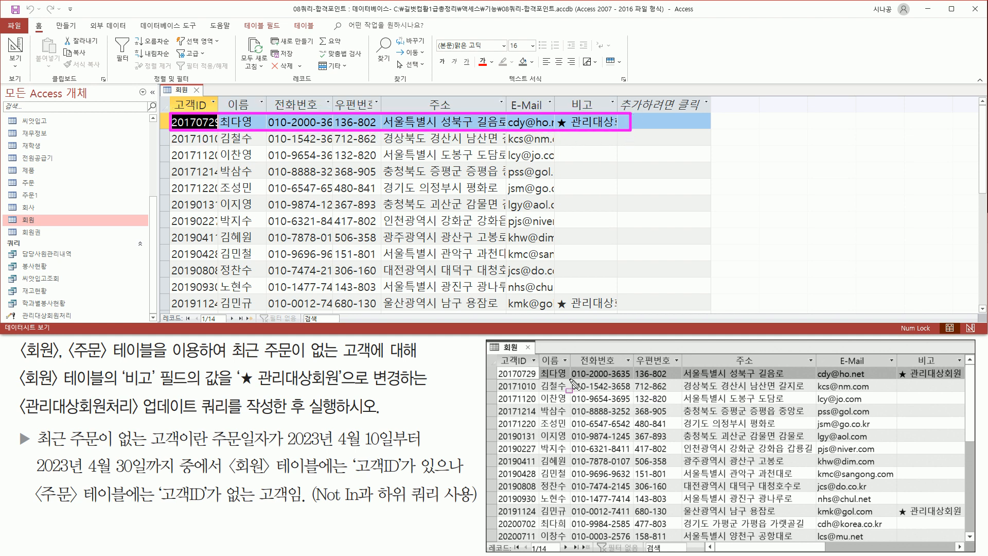
mouse_move(511, 383)
left_mouse_down()
mouse_move(495, 381)
mouse_move(952, 382)
mouse_move(969, 361)
left_mouse_up()
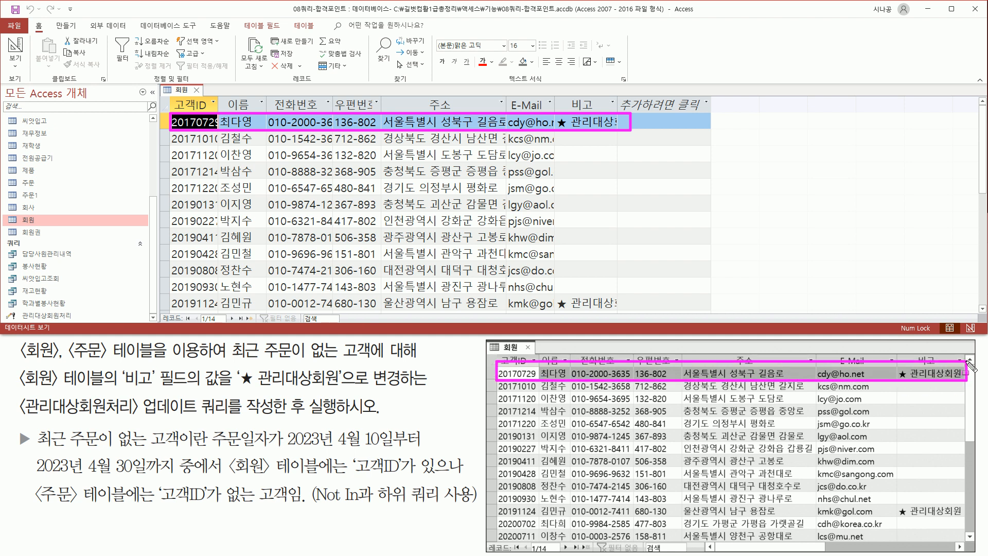
mouse_move(177, 311)
left_mouse_down()
mouse_move(165, 296)
mouse_move(312, 309)
mouse_move(625, 310)
left_mouse_up()
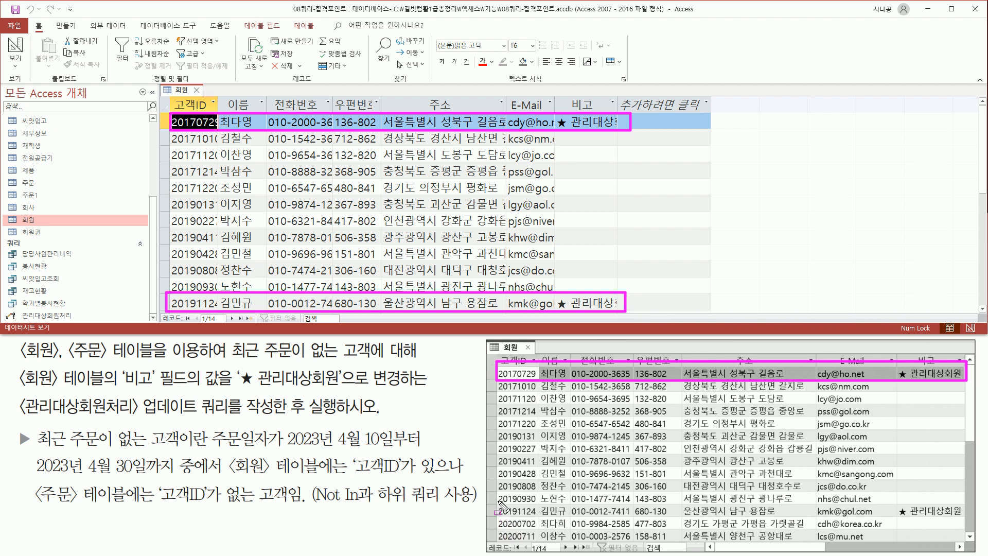
left_click_drag(498, 506, 965, 522)
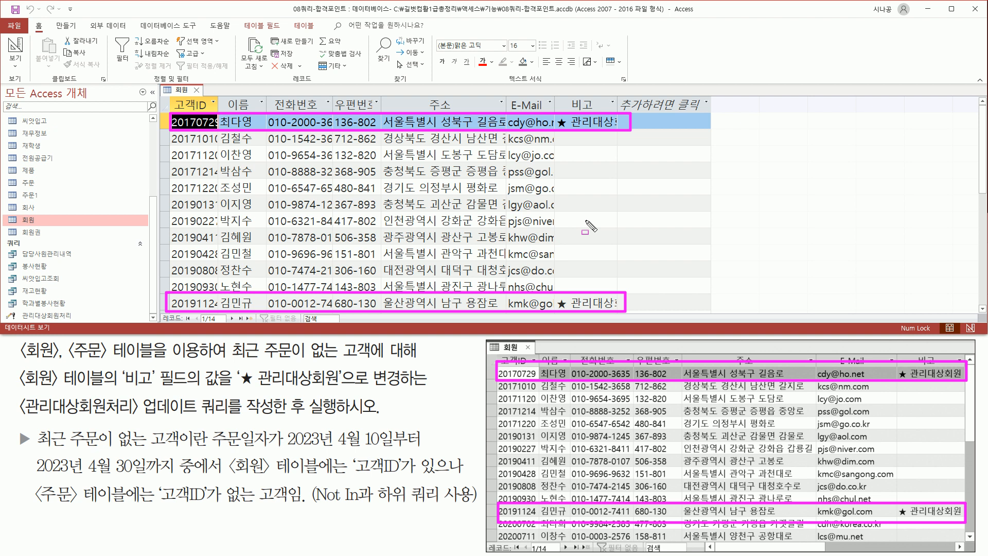
key("Escape")
mouse_move(982, 170)
left_mouse_down()
mouse_move(983, 201)
mouse_move(980, 146)
mouse_move(981, 202)
mouse_move(980, 115)
left_mouse_up()
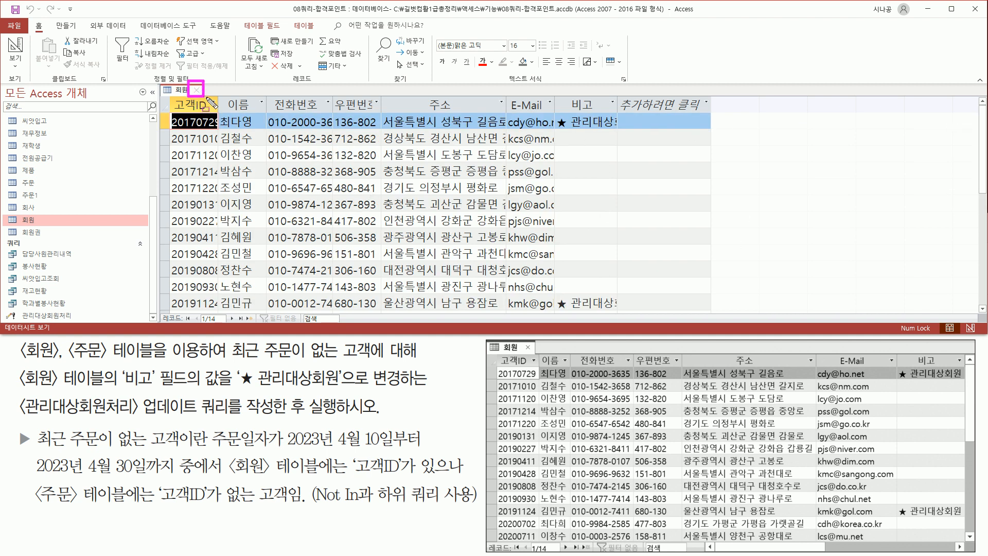
left_click(198, 90)
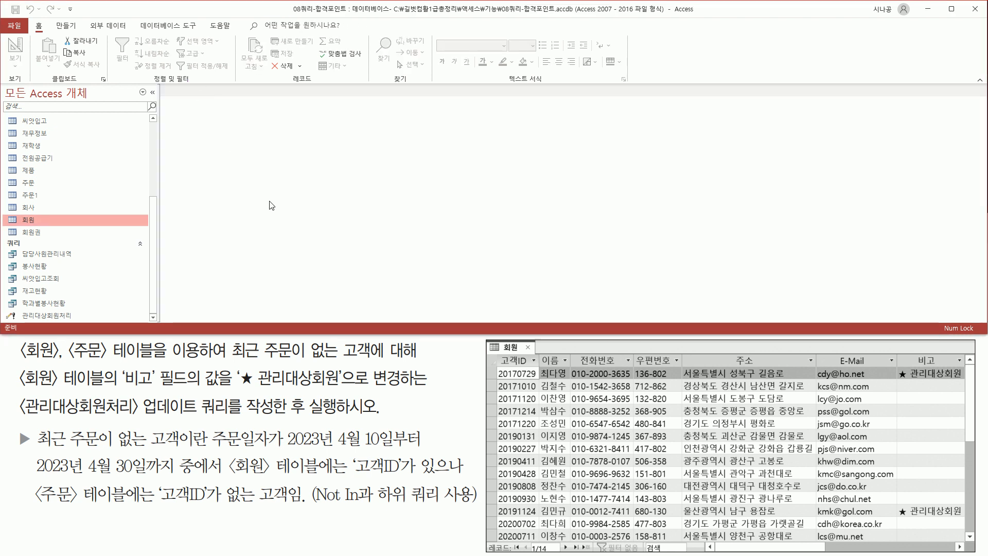
left_click(323, 343)
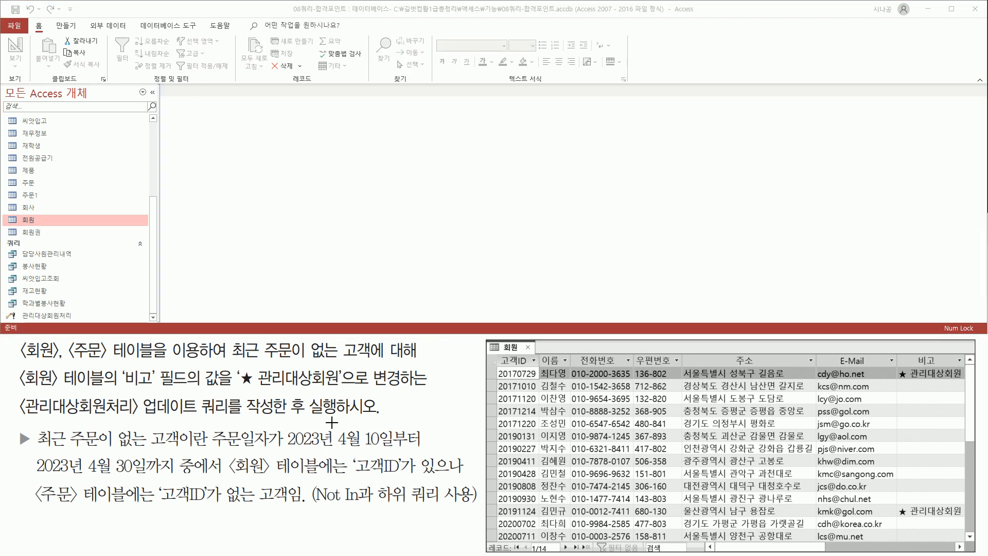
left_click_drag(310, 504, 457, 504)
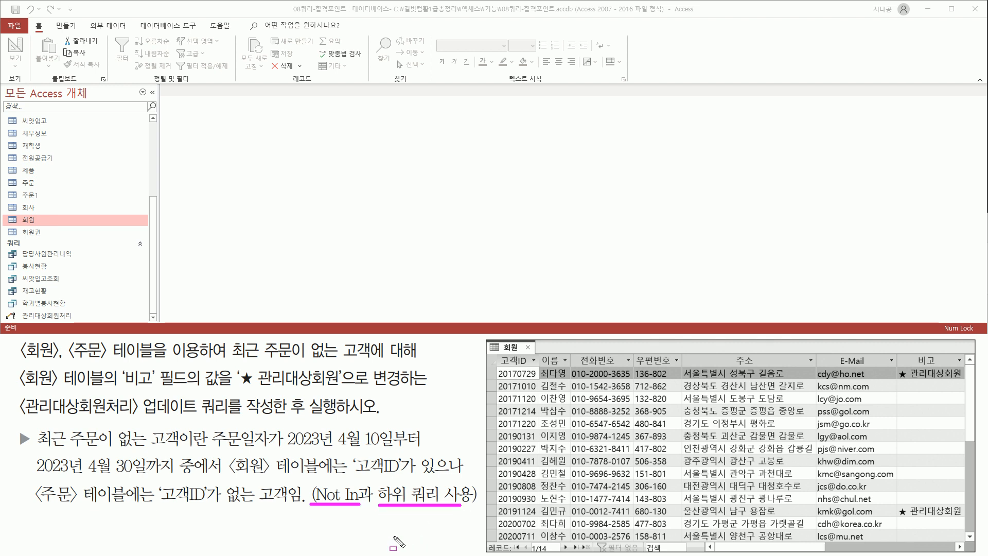
left_click_drag(226, 452, 462, 478)
left_click_drag(27, 477, 275, 510)
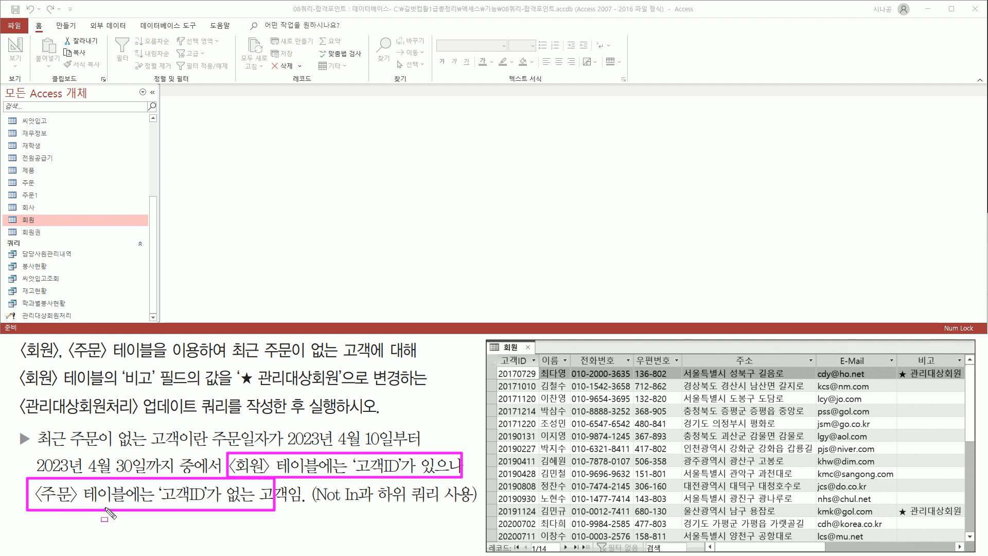
left_click_drag(160, 504, 211, 504)
left_click_drag(355, 474, 399, 474)
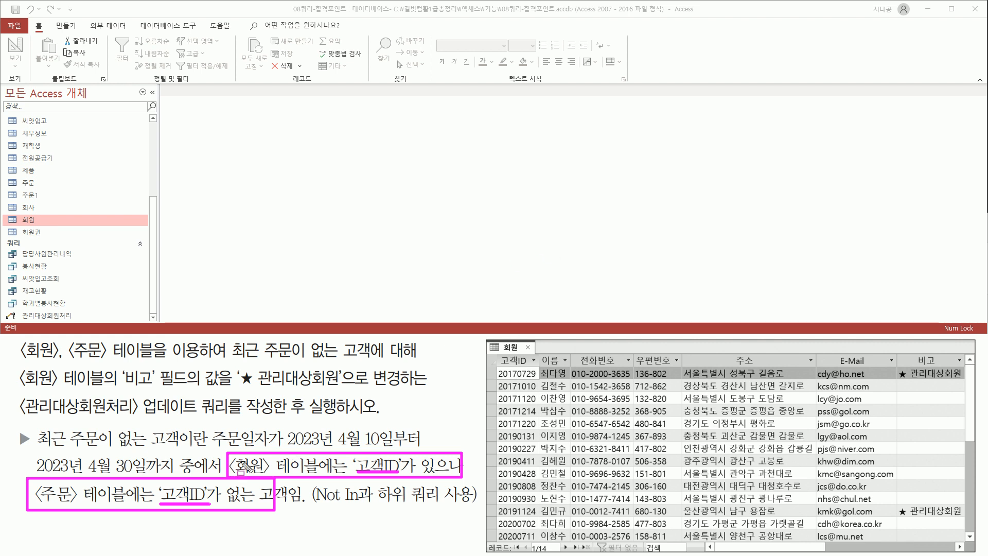
left_click_drag(220, 464, 462, 466)
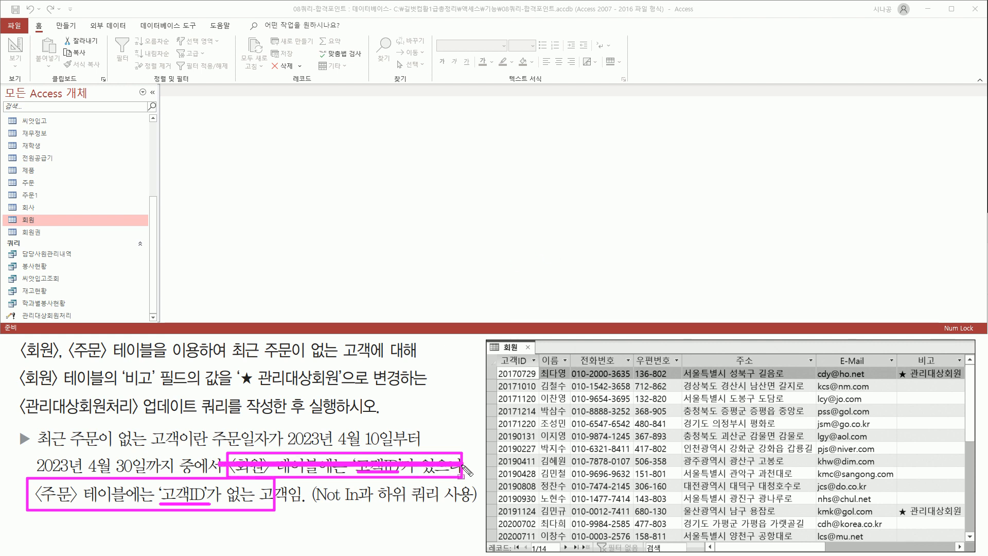
left_click_drag(20, 495, 281, 497)
left_click_drag(18, 371, 154, 371)
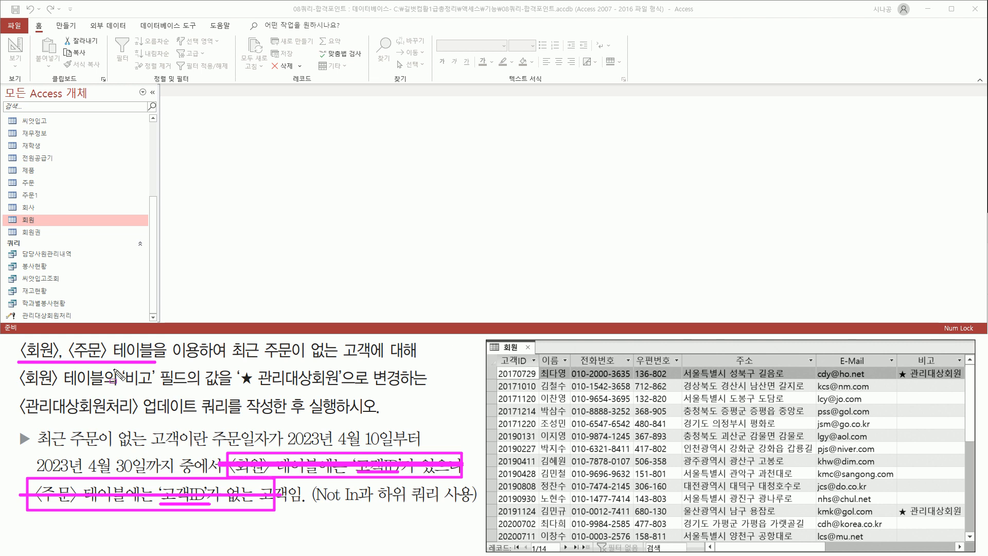
key("Escape")
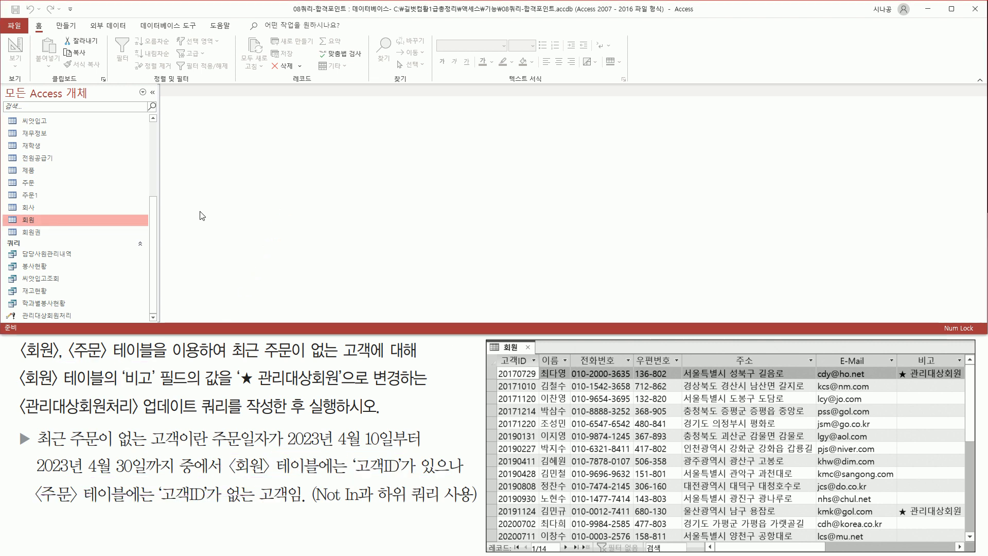